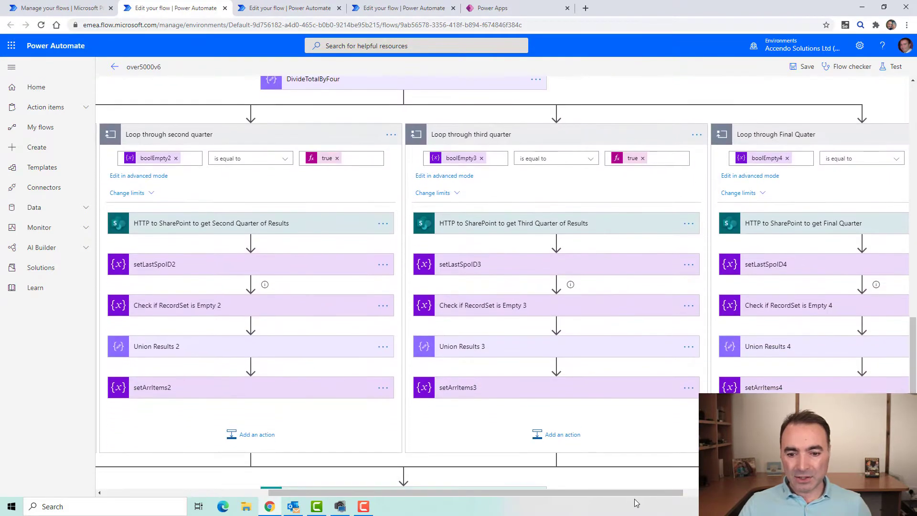
# - Scroll through the v6 flow, then switch to the over5000v7 flow's editor tab
pyautogui.moveTo(633, 493); pyautogui.dragTo(664, 451)
pyautogui.scroll(-4, 891, 296)
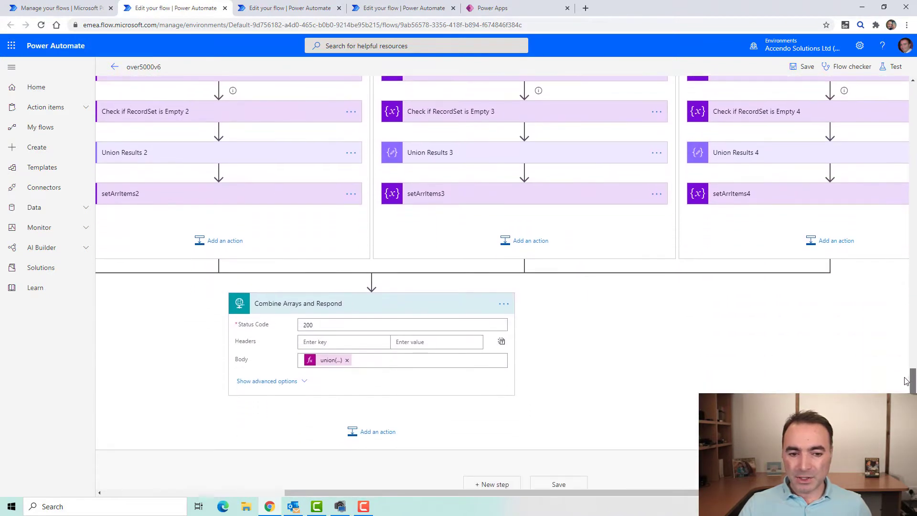
pyautogui.moveTo(659, 492); pyautogui.dragTo(635, 492)
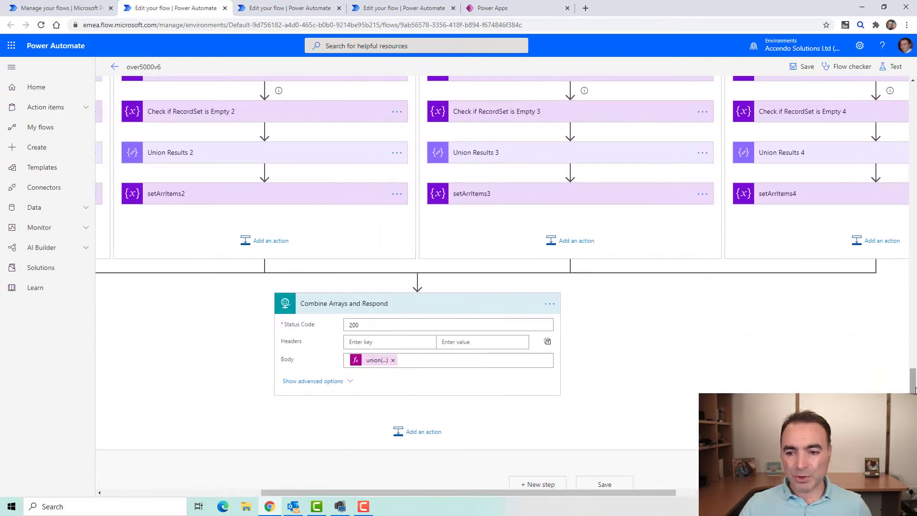
pyautogui.moveTo(913, 382); pyautogui.dragTo(903, 96)
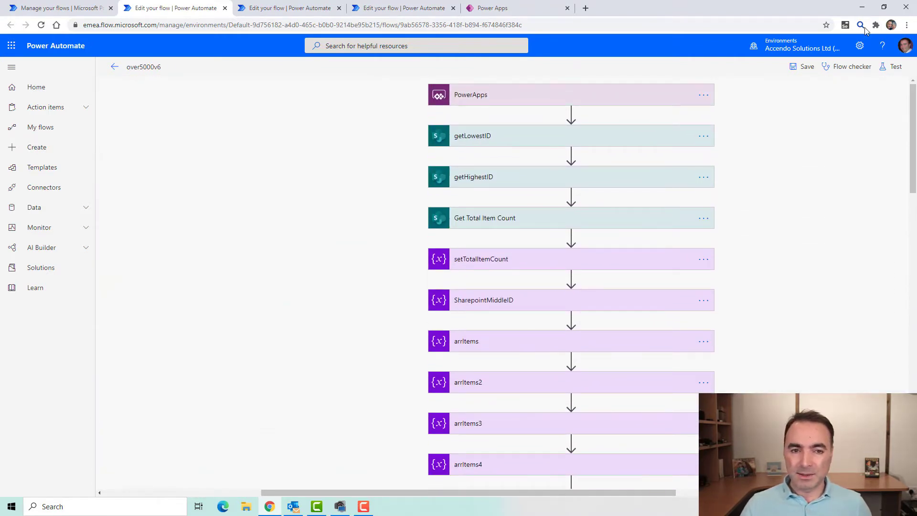
pyautogui.click(259, 8)
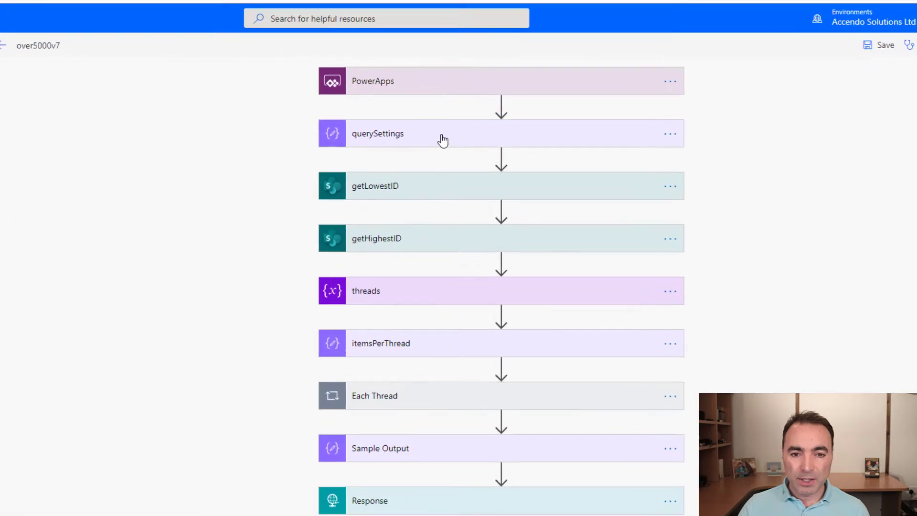
pyautogui.click(459, 139)
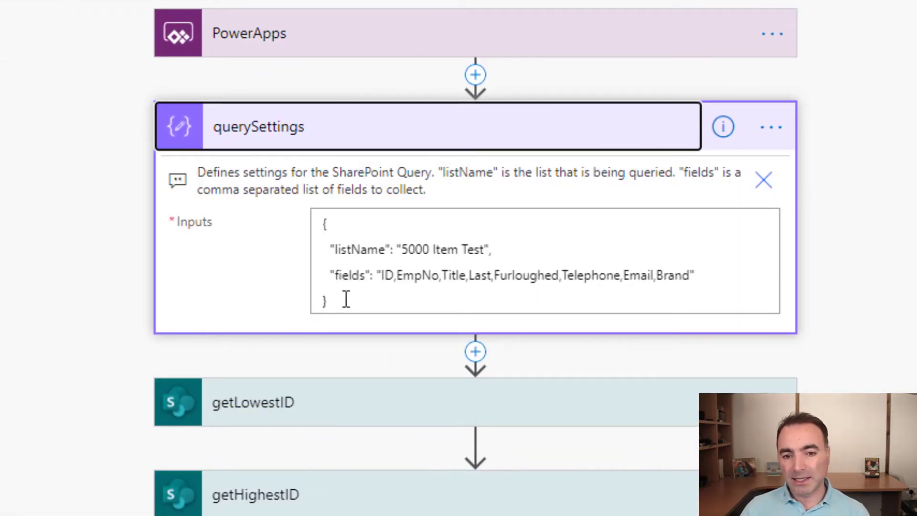
pyautogui.click(402, 249)
pyautogui.moveTo(403, 249); pyautogui.dragTo(485, 249)
pyautogui.moveTo(381, 276); pyautogui.dragTo(689, 278)
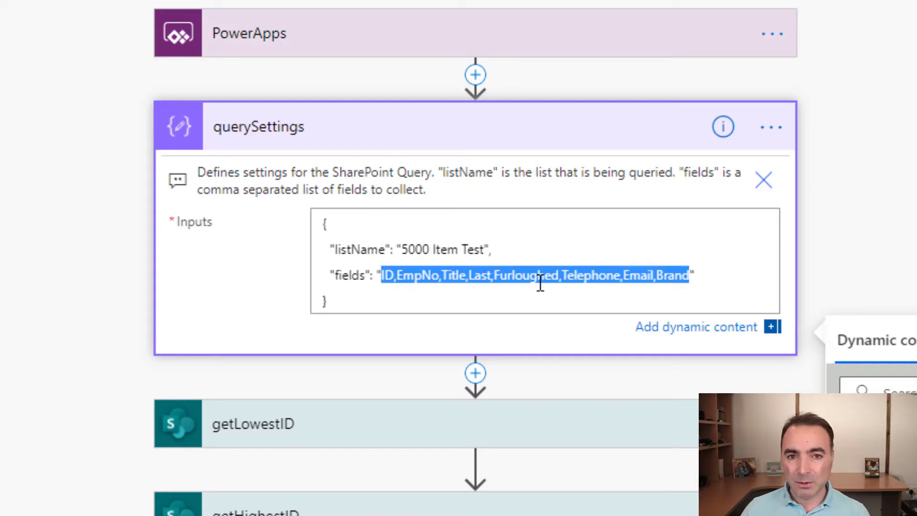
pyautogui.click(447, 148)
# - Inspect the getLowestID and getHighestID requests, then expand threads to reveal its 0, 1, 2, 3 array
pyautogui.click(446, 148)
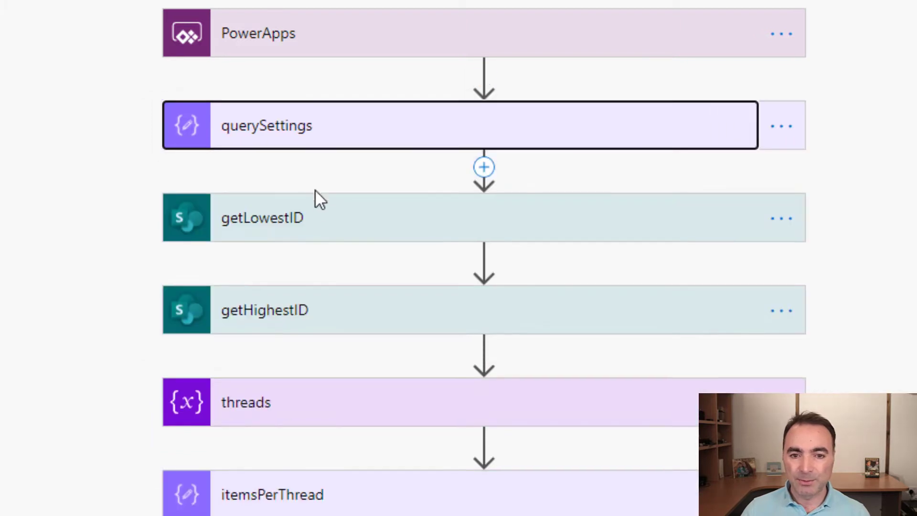
pyautogui.click(303, 230)
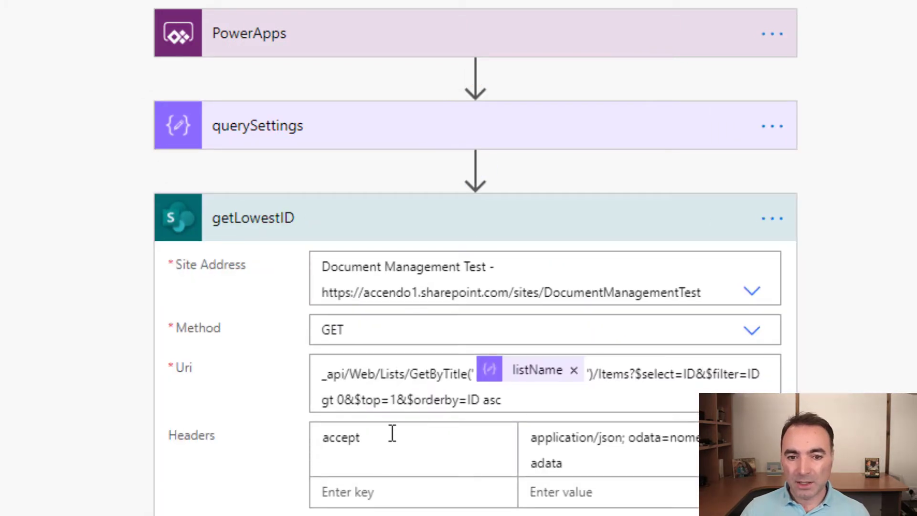
pyautogui.scroll(-3, 390, 430)
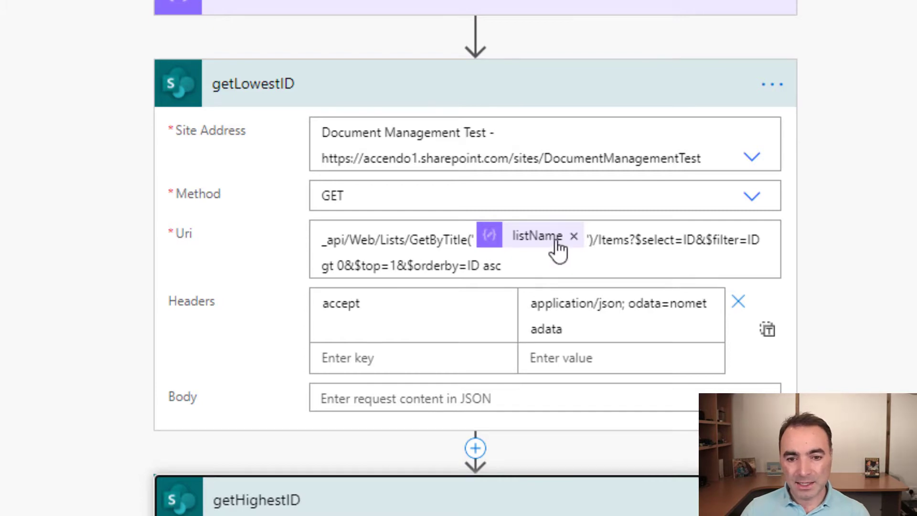
pyautogui.moveTo(558, 248)
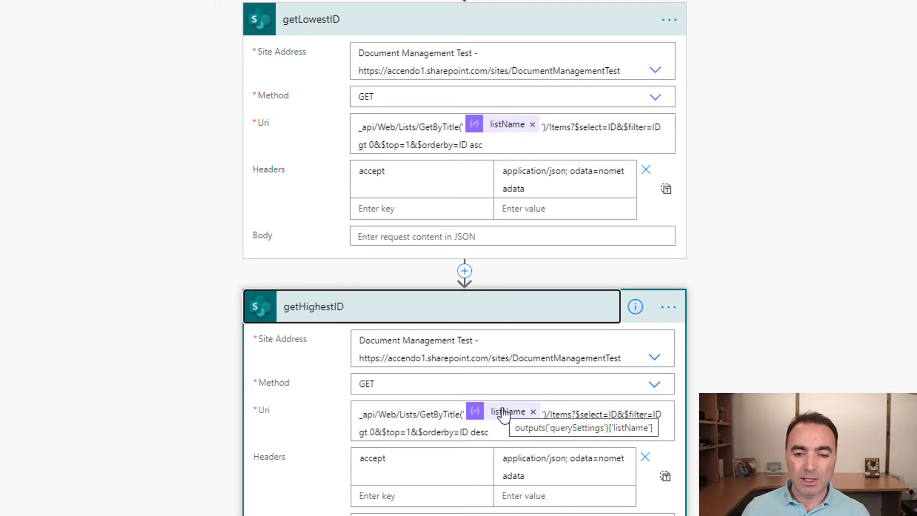
pyautogui.click(472, 321)
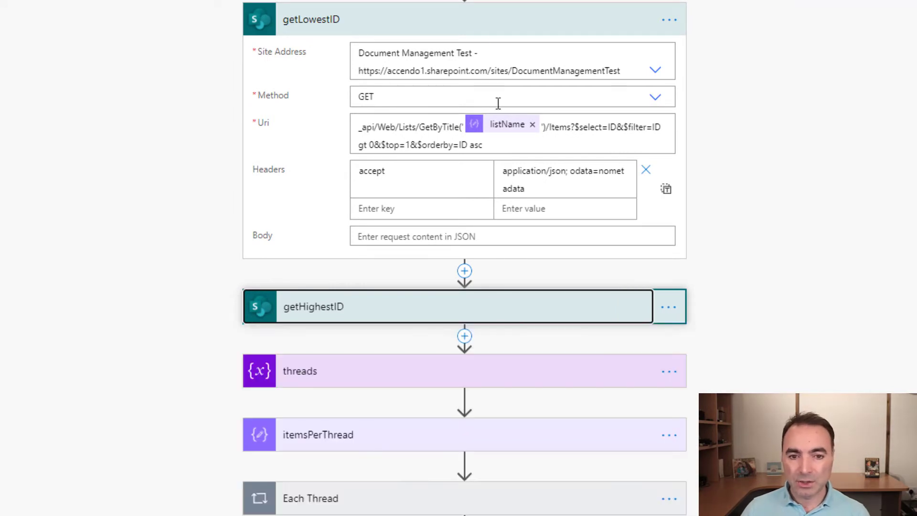
pyautogui.click(478, 34)
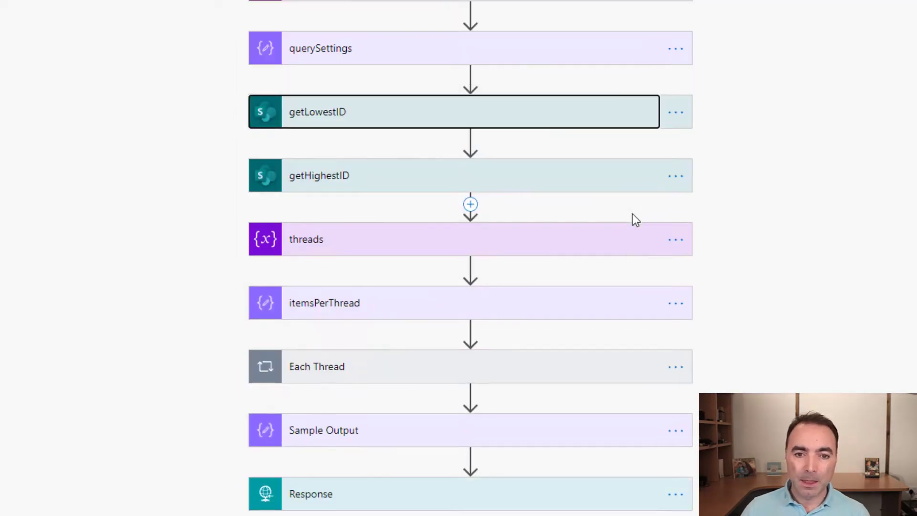
pyautogui.click(356, 245)
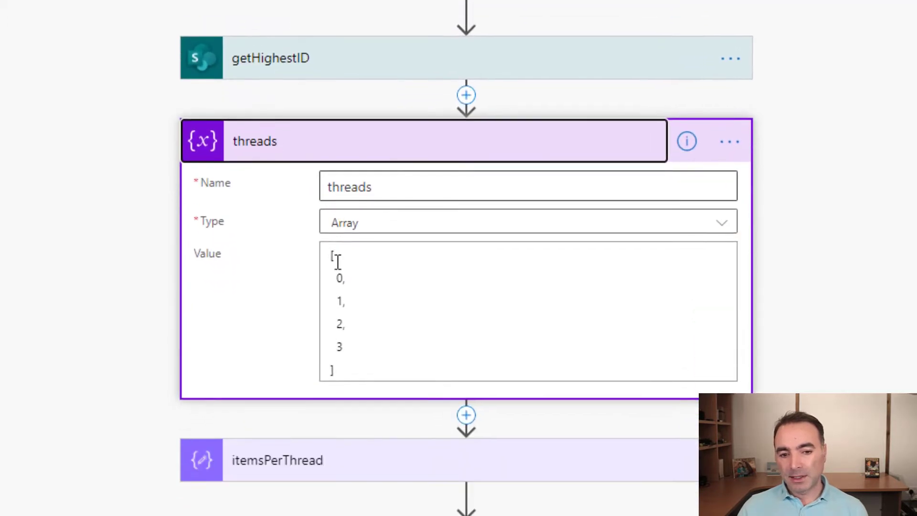
# - Highlight the thread numbers 0–3 in the threads Value box, then scroll down the flow
pyautogui.click(385, 371)
pyautogui.moveTo(385, 370); pyautogui.dragTo(334, 252)
pyautogui.click(378, 359)
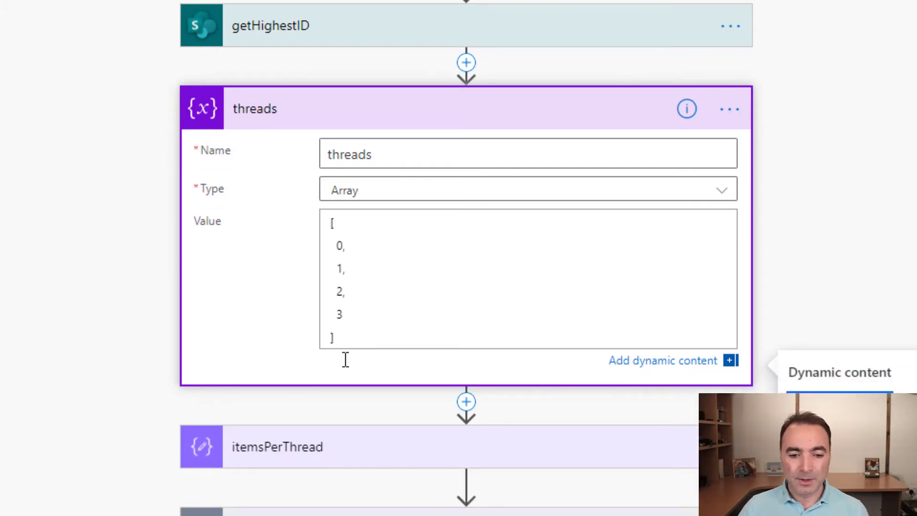
pyautogui.scroll(-2, 345, 359)
# - Collapse threads, review the itemsPerThread add() calculation, then expand the Each Thread loop
pyautogui.click(493, 45)
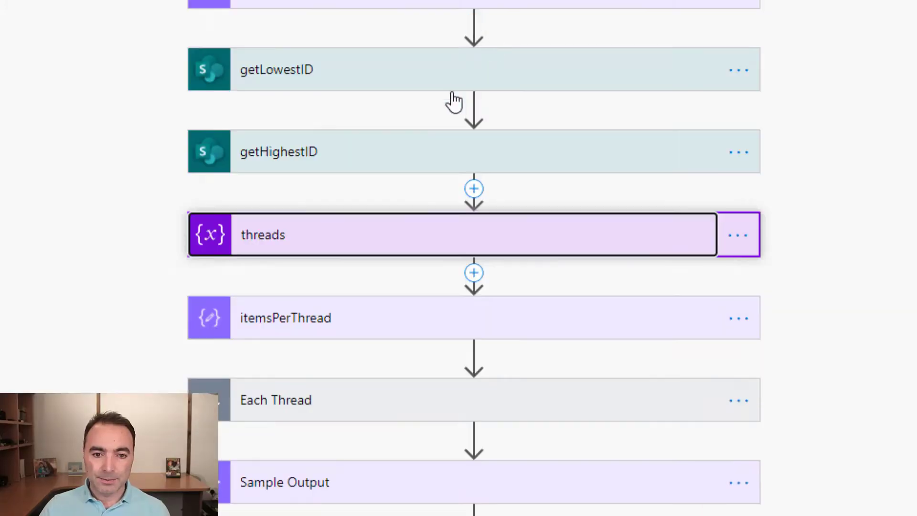
pyautogui.click(309, 315)
pyautogui.scroll(-1, 608, 350)
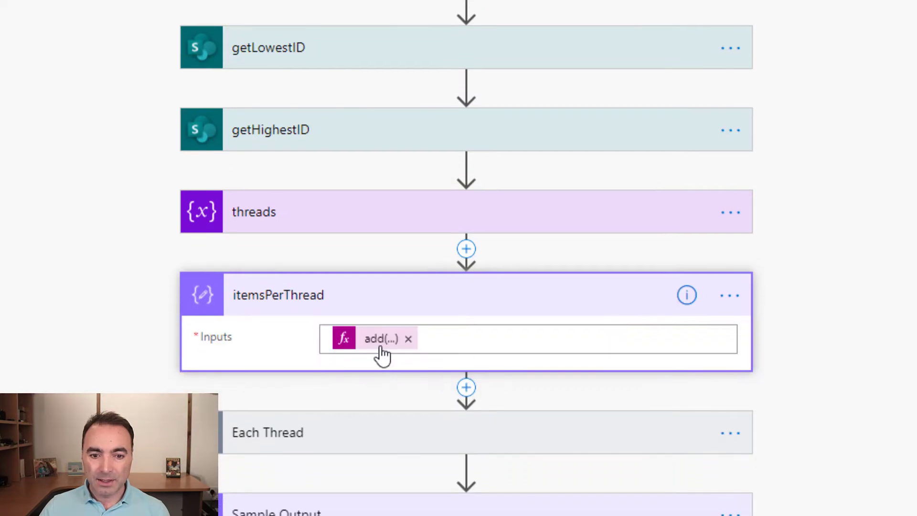
pyautogui.moveTo(382, 355)
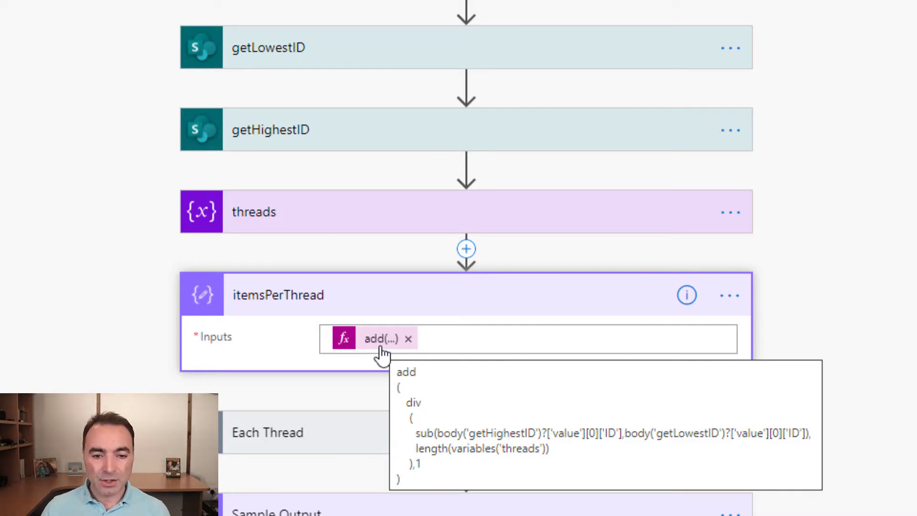
pyautogui.click(375, 307)
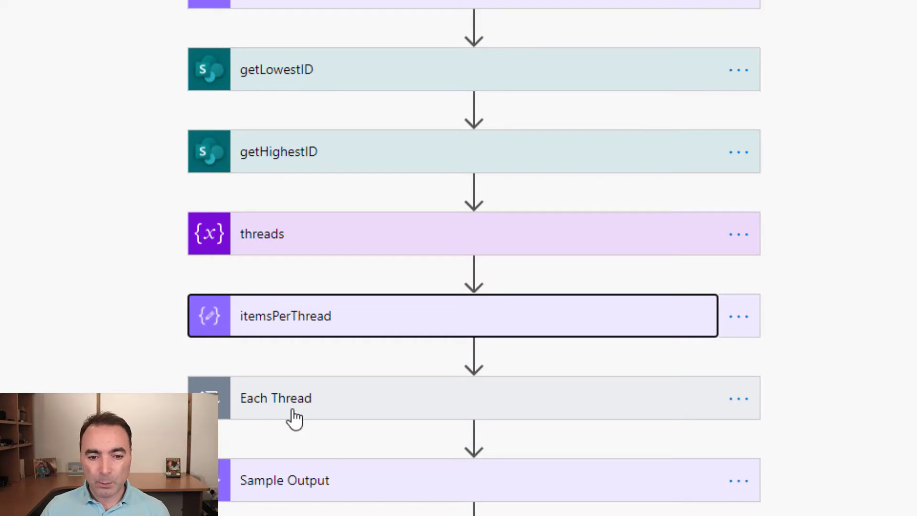
pyautogui.click(294, 415)
pyautogui.scroll(-2, 294, 415)
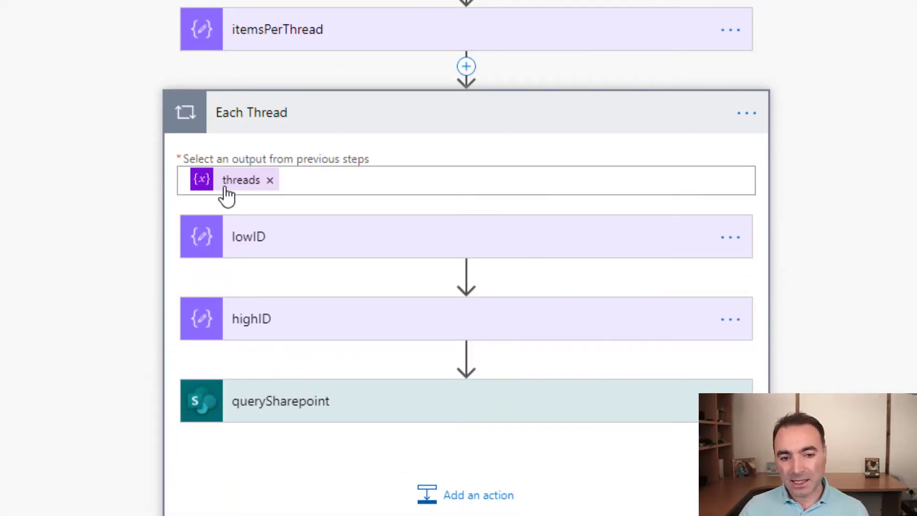
pyautogui.click(753, 127)
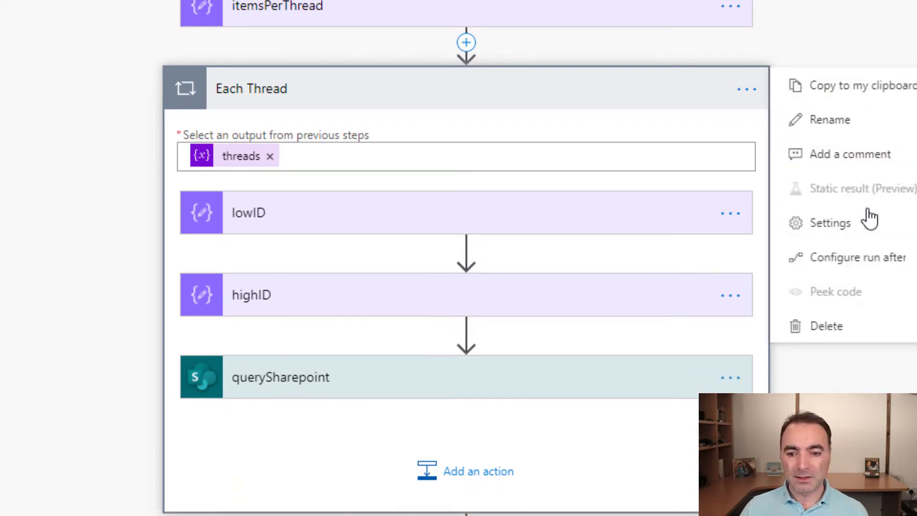
pyautogui.click(858, 225)
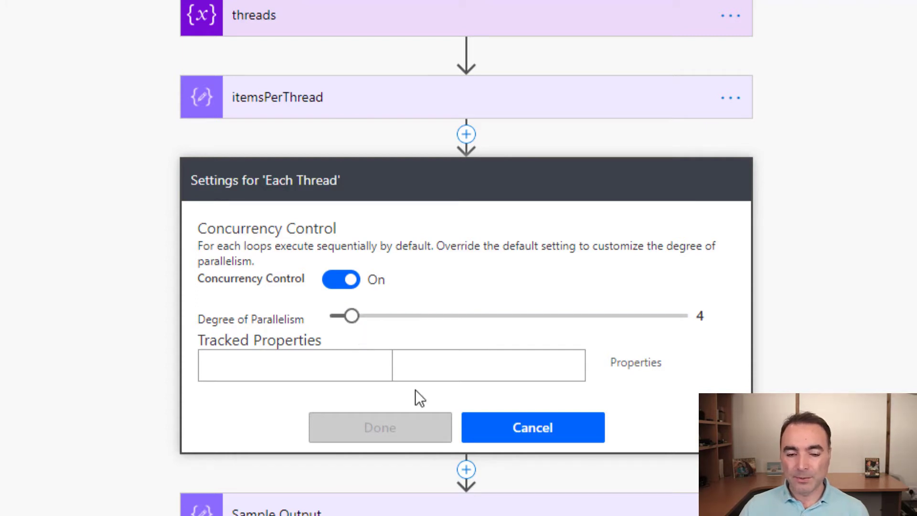
pyautogui.click(500, 435)
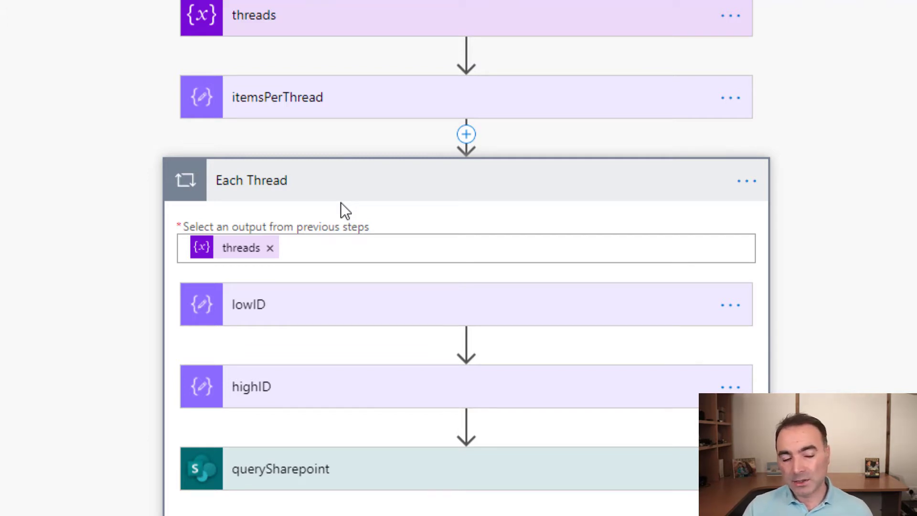
# - Review the lowID and highID formulas and the querySharepoint request, then collapse Each Thread
pyautogui.click(370, 319)
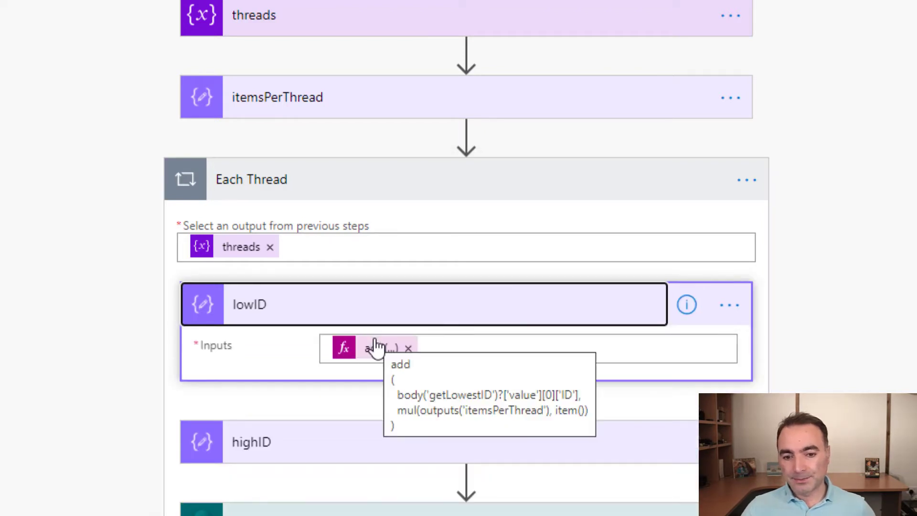
pyautogui.click(373, 441)
pyautogui.scroll(-2, 373, 430)
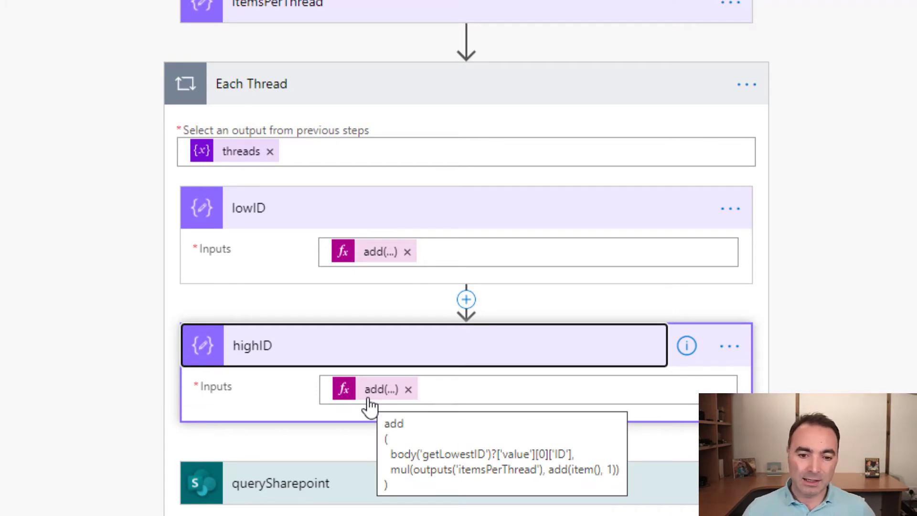
pyautogui.click(350, 483)
pyautogui.scroll(-3, 351, 477)
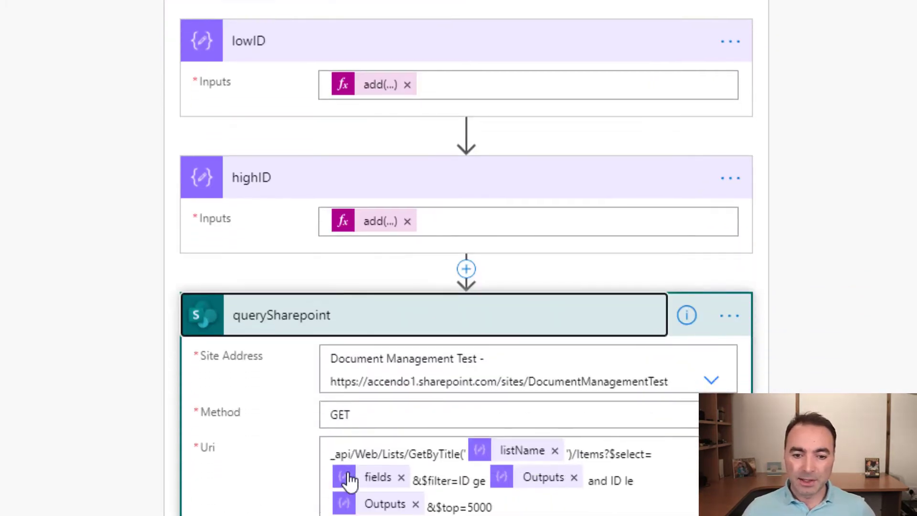
pyautogui.scroll(-2, 344, 482)
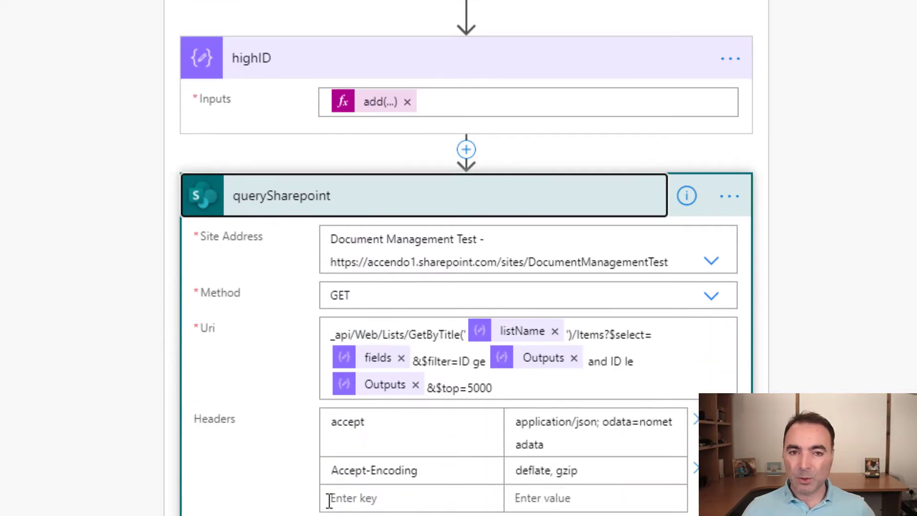
pyautogui.scroll(12, 329, 500)
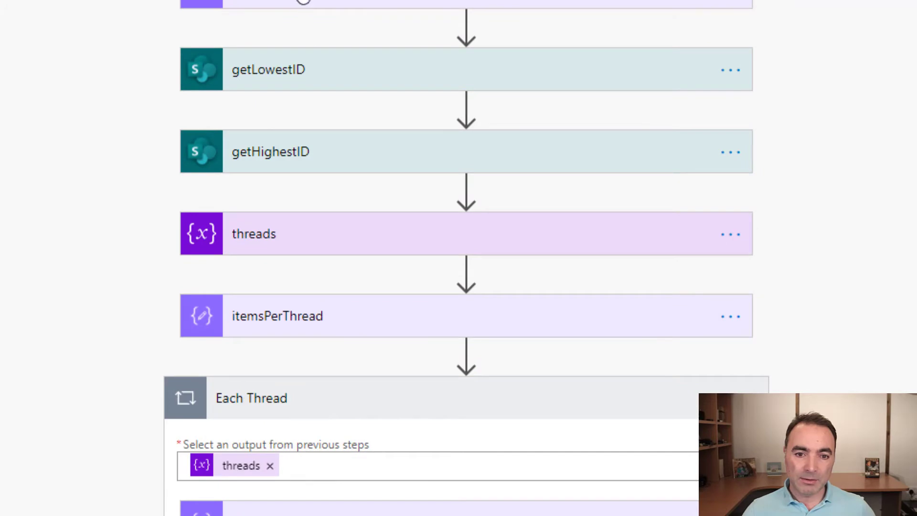
pyautogui.scroll(-13, 322, 157)
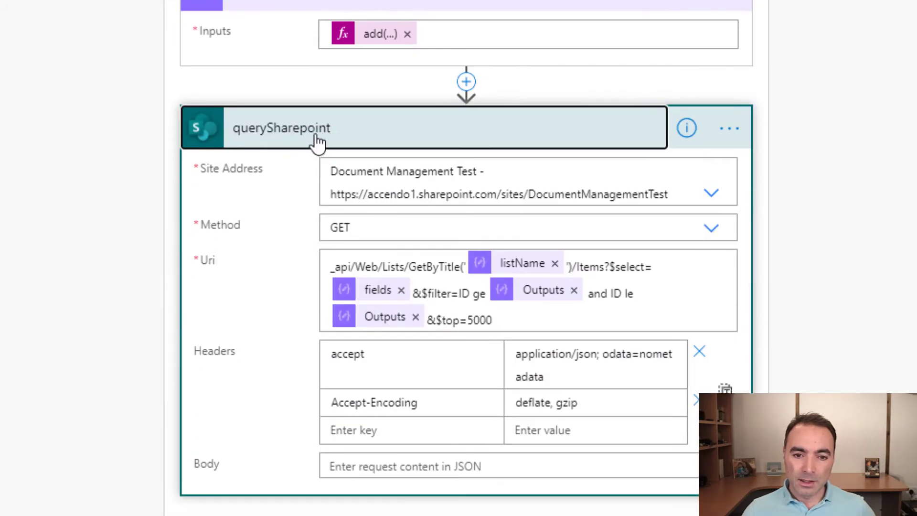
pyautogui.scroll(-3, 444, 352)
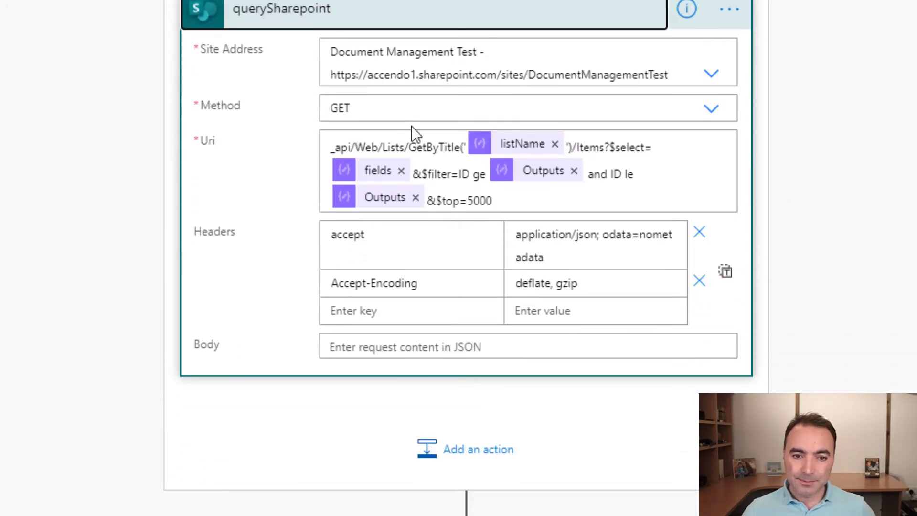
pyautogui.scroll(10, 410, 143)
pyautogui.click(388, 119)
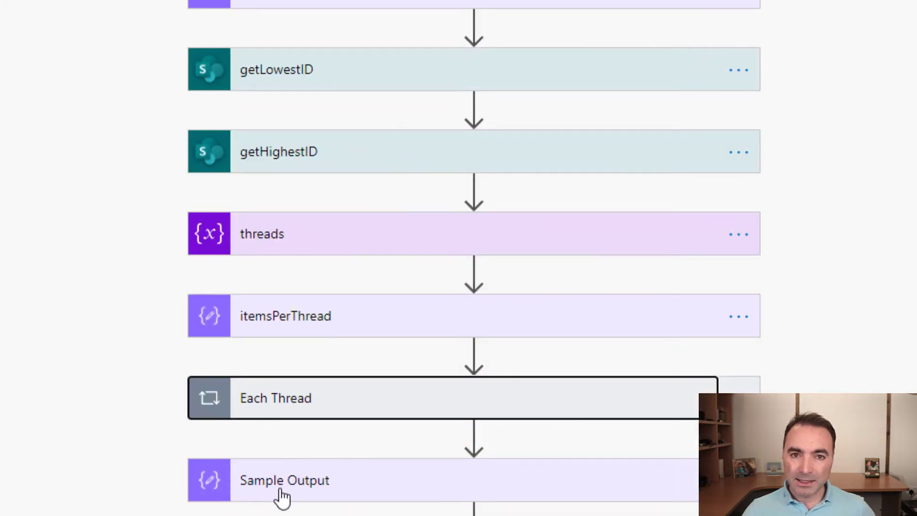
# - Expand Sample Output to reveal its take() expression input
pyautogui.scroll(-3, 466, 257)
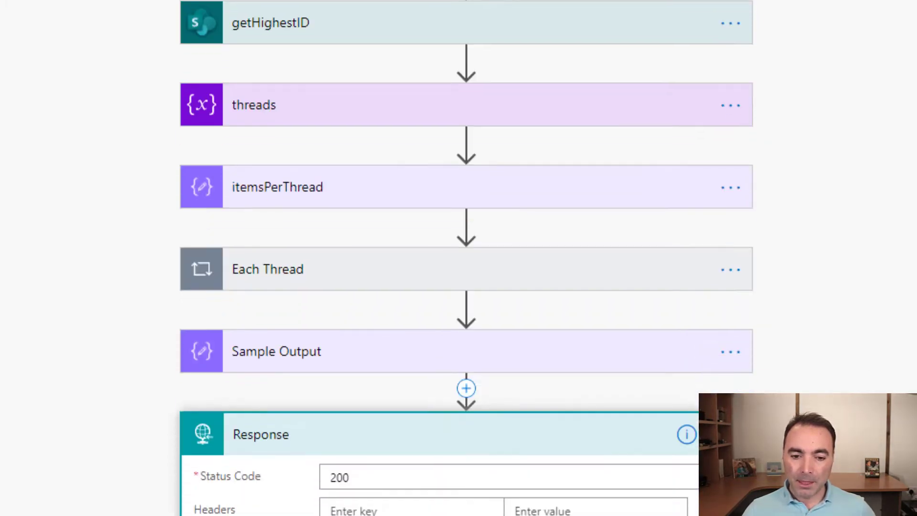
pyautogui.scroll(-4, 370, 363)
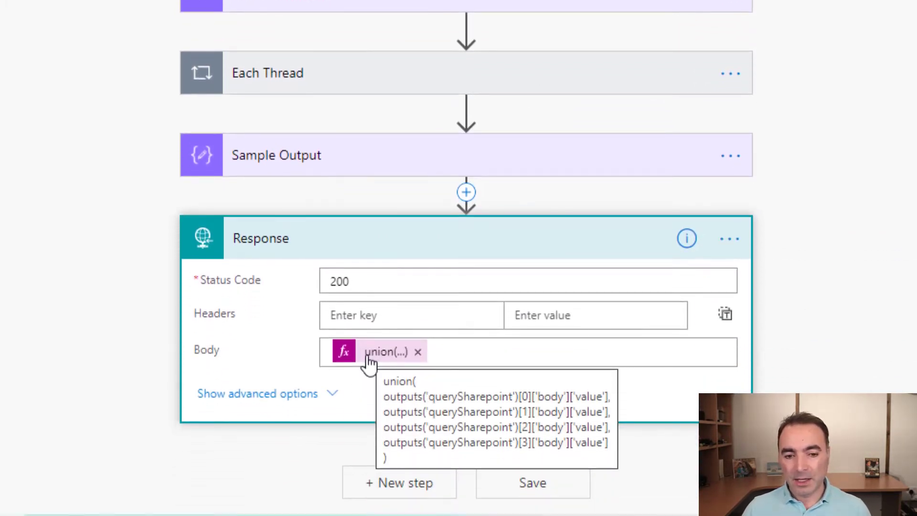
pyautogui.click(286, 148)
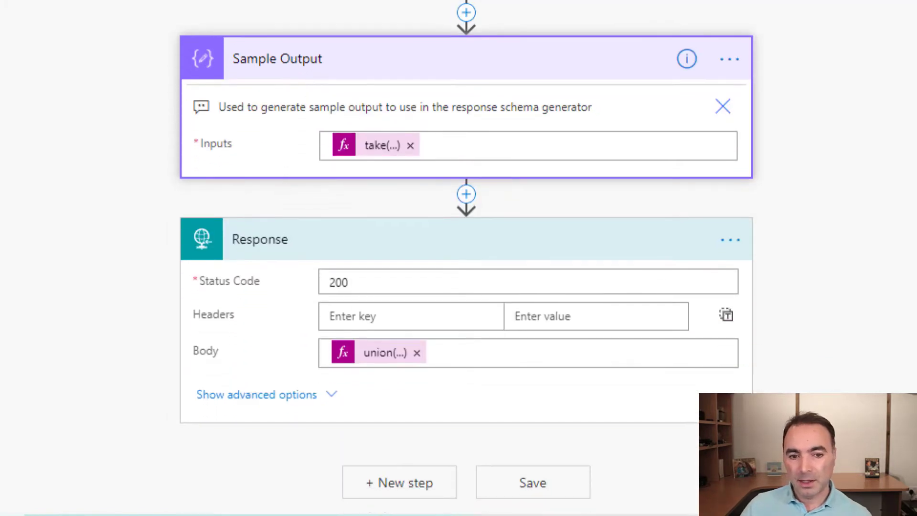
# - Review querySharepoint and highID above it, then collapse the Response step
pyautogui.scroll(15, 256, 71)
pyautogui.scroll(-4, 272, 254)
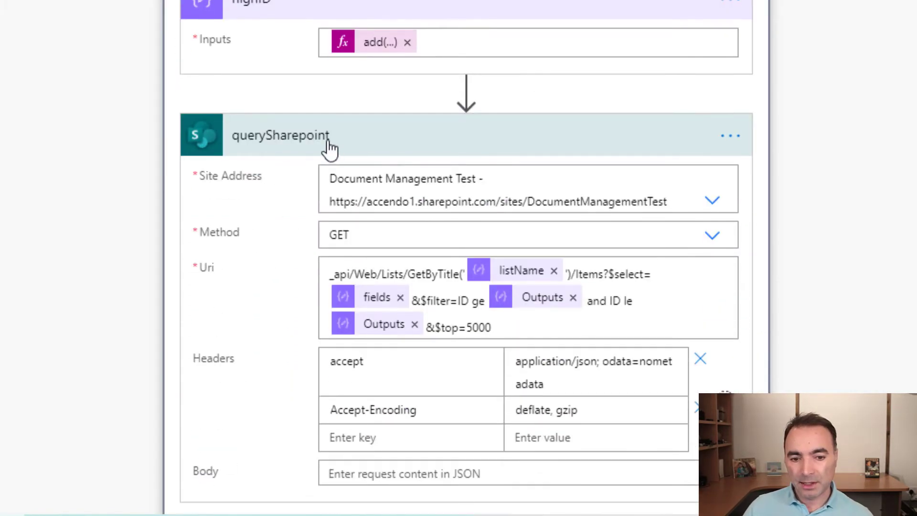
pyautogui.scroll(-1, 315, 136)
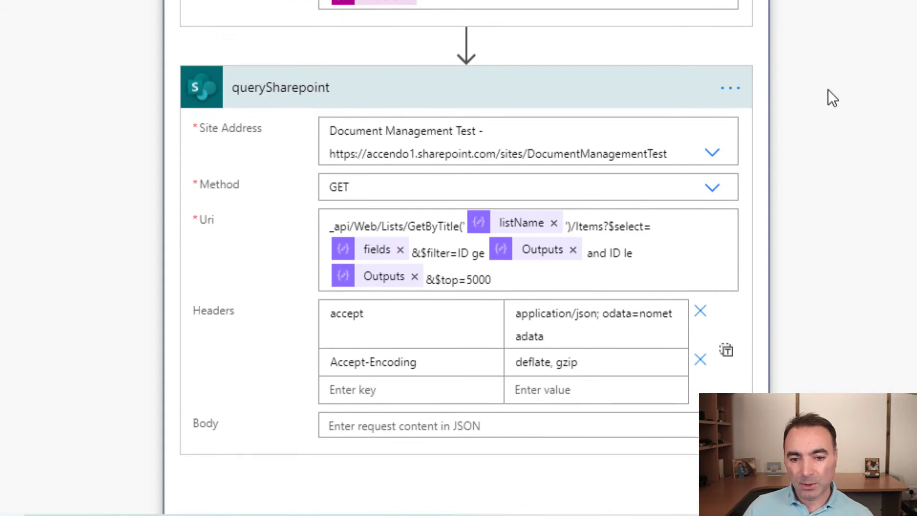
pyautogui.scroll(3, 825, 266)
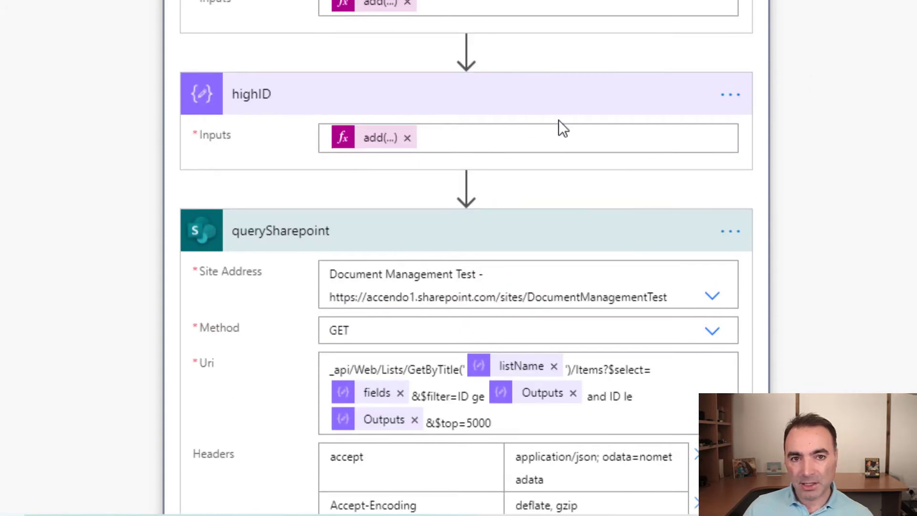
pyautogui.scroll(-2, 564, 127)
pyautogui.scroll(-2, 311, 60)
pyautogui.scroll(3, 282, 16)
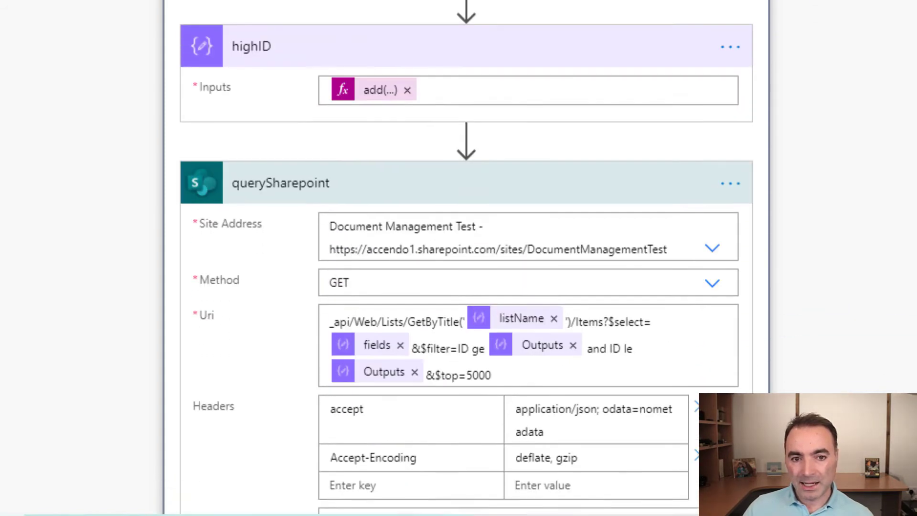
pyautogui.scroll(-10, 378, 6)
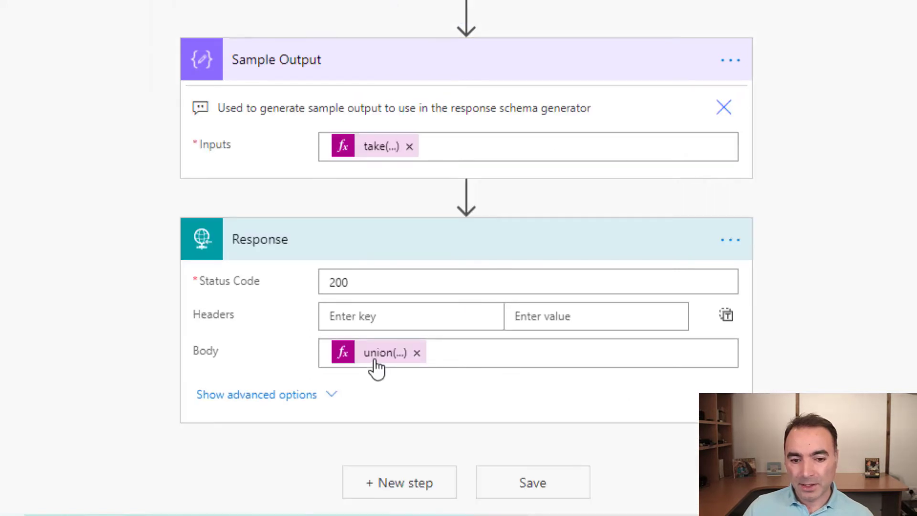
pyautogui.moveTo(386, 361)
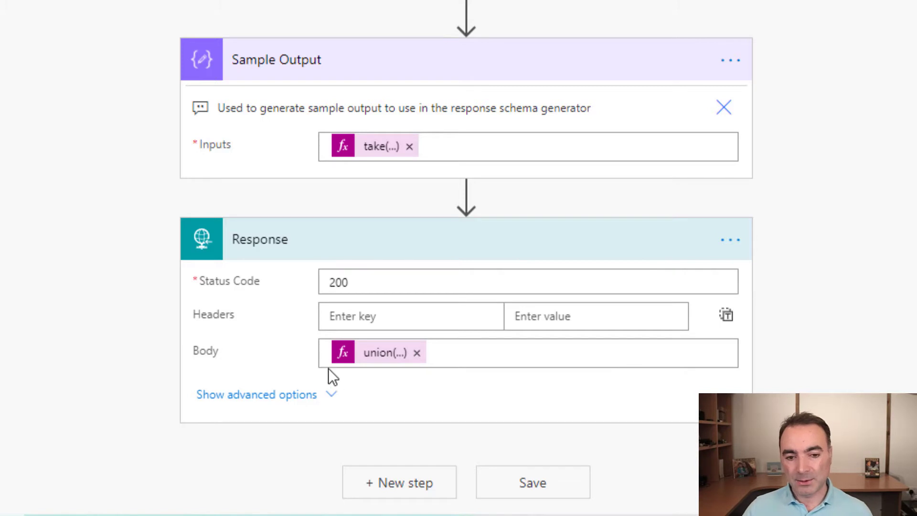
pyautogui.moveTo(592, 248); pyautogui.dragTo(423, 191)
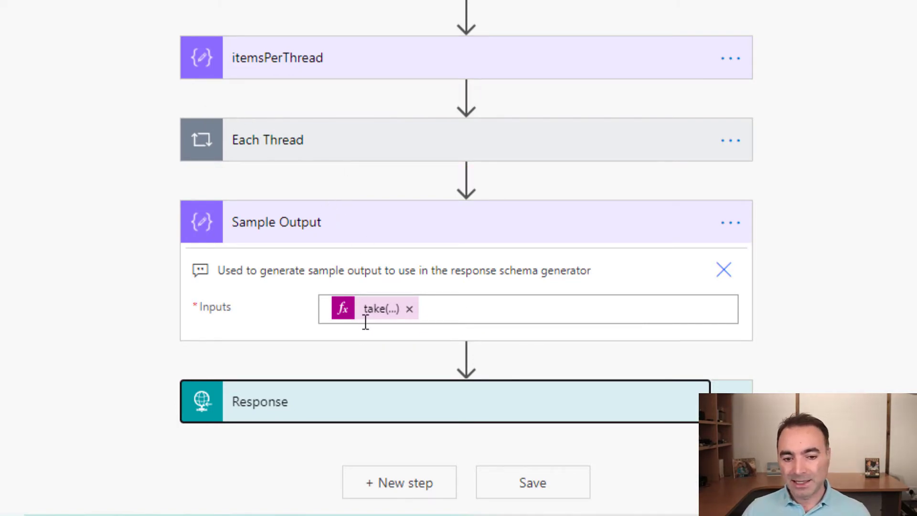
# - Expand Response to check its body JSON schema, then collapse it again
pyautogui.click(364, 420)
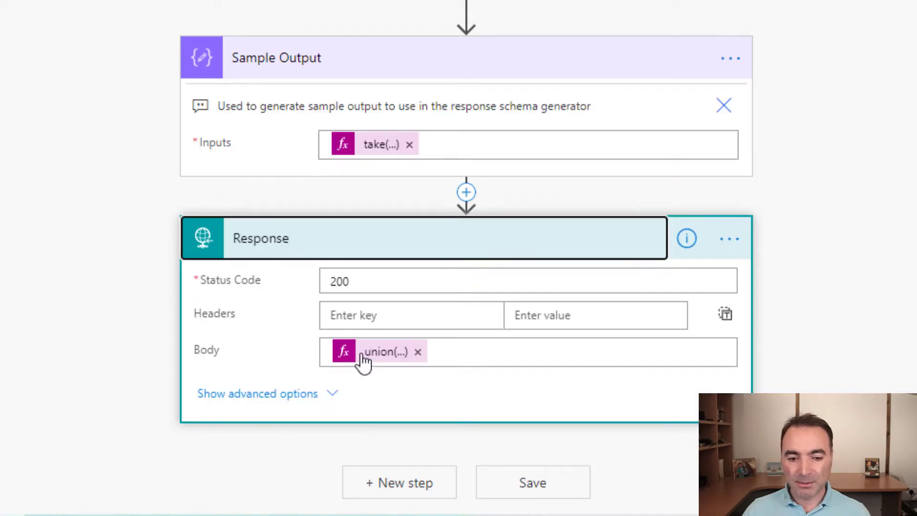
pyautogui.click(311, 392)
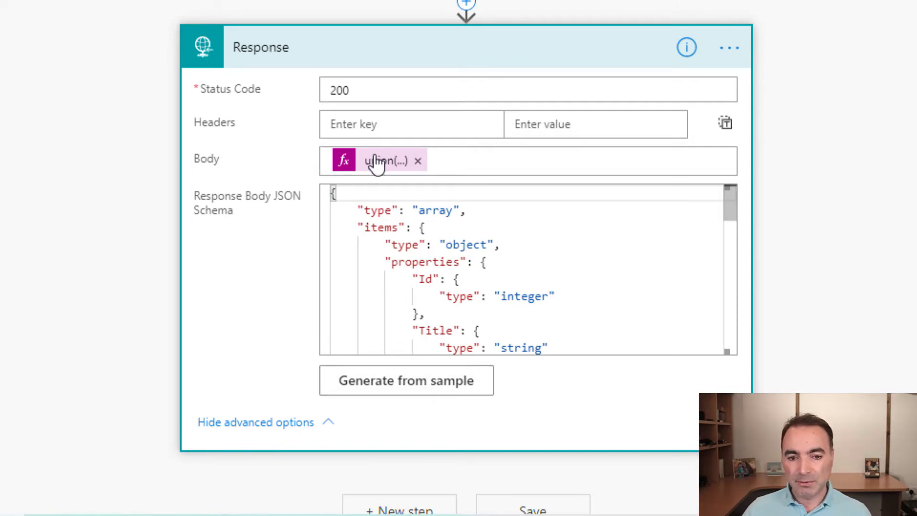
pyautogui.click(307, 61)
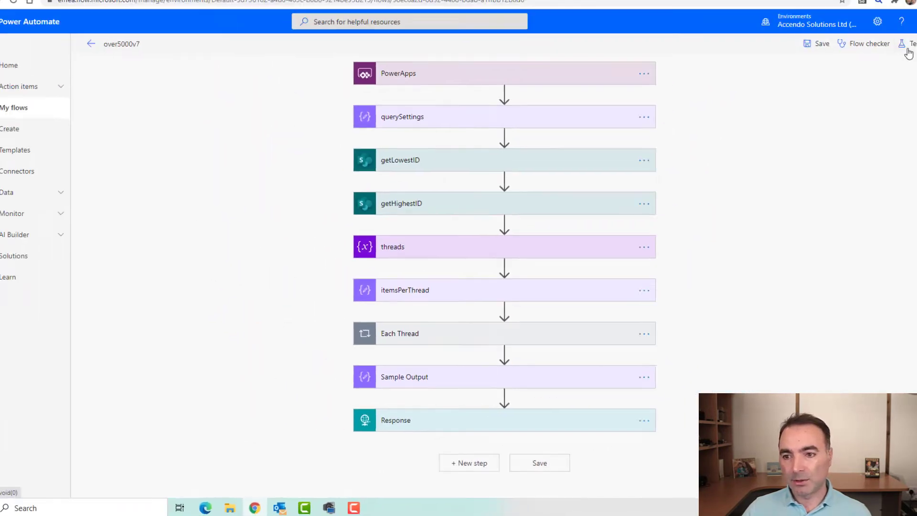
# - Start a manual test run of the flow with 'I'll perform the trigger action'
pyautogui.click(907, 51)
pyautogui.click(766, 90)
pyautogui.click(786, 134)
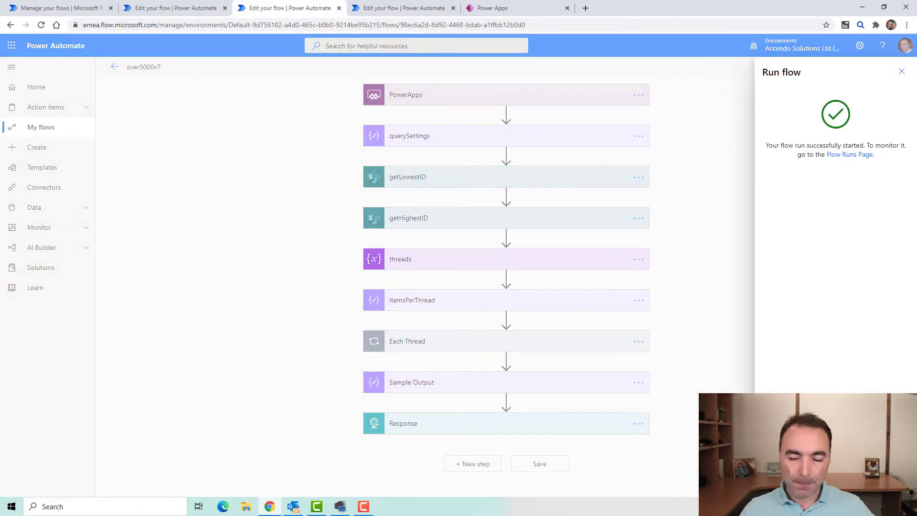
# - Open the latest successful run, select Sample Output's JSON, check Response, then return to editing
pyautogui.click(115, 66)
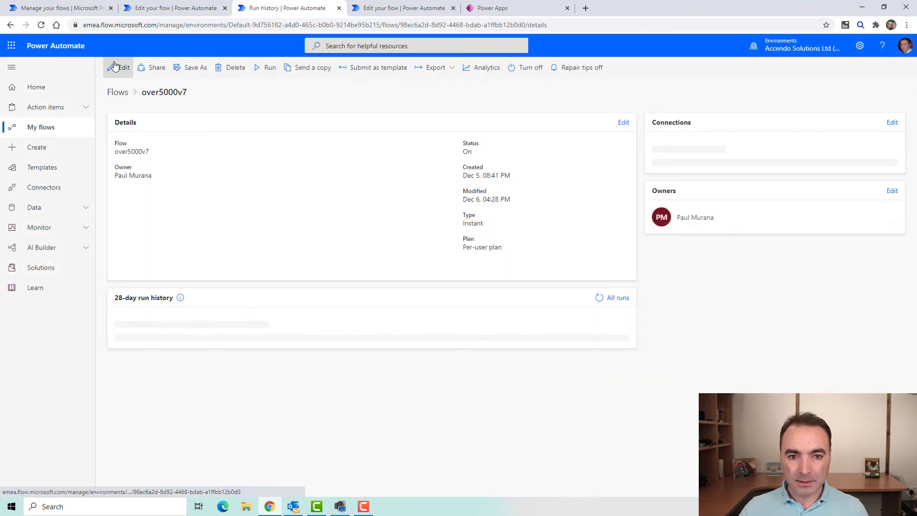
pyautogui.click(161, 349)
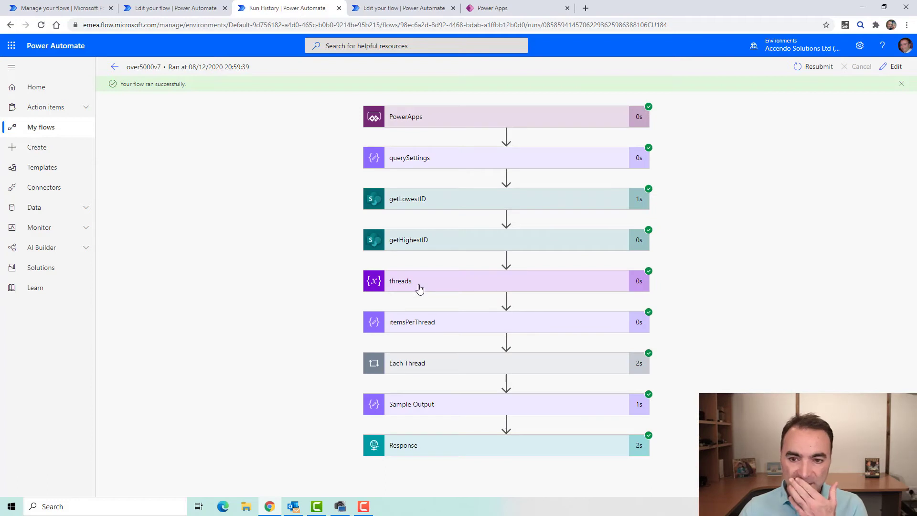
pyautogui.click(432, 406)
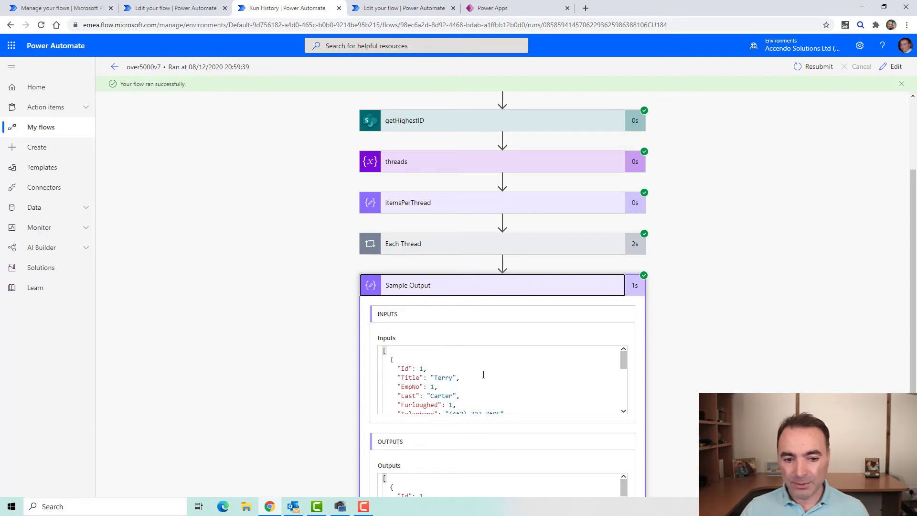
pyautogui.scroll(-3, 484, 374)
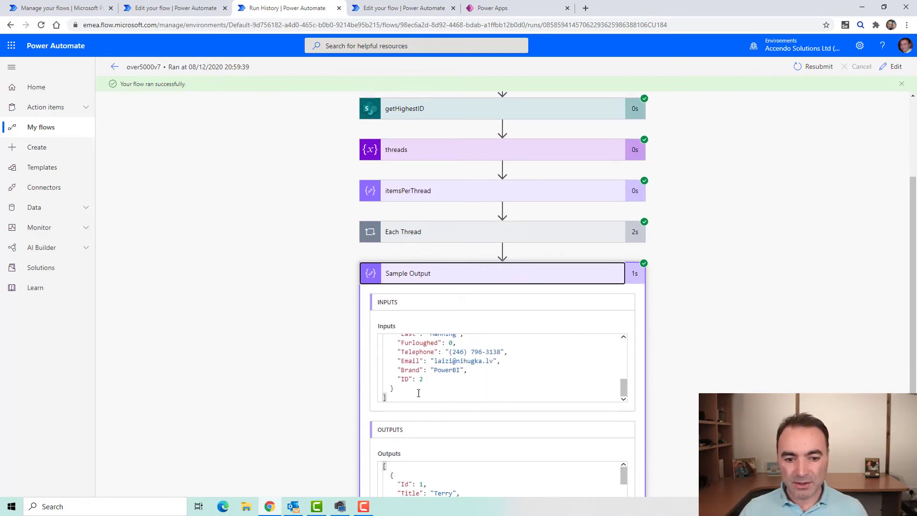
pyautogui.moveTo(430, 376); pyautogui.dragTo(359, 313)
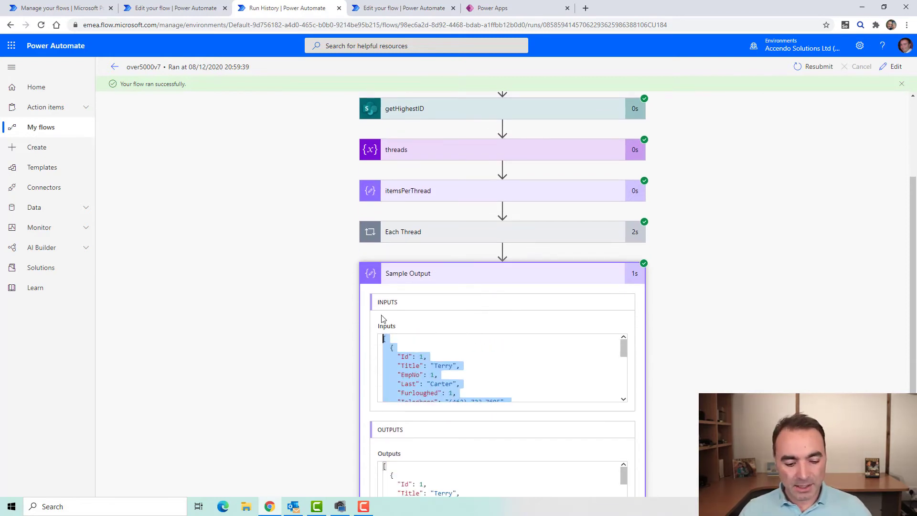
pyautogui.click(450, 276)
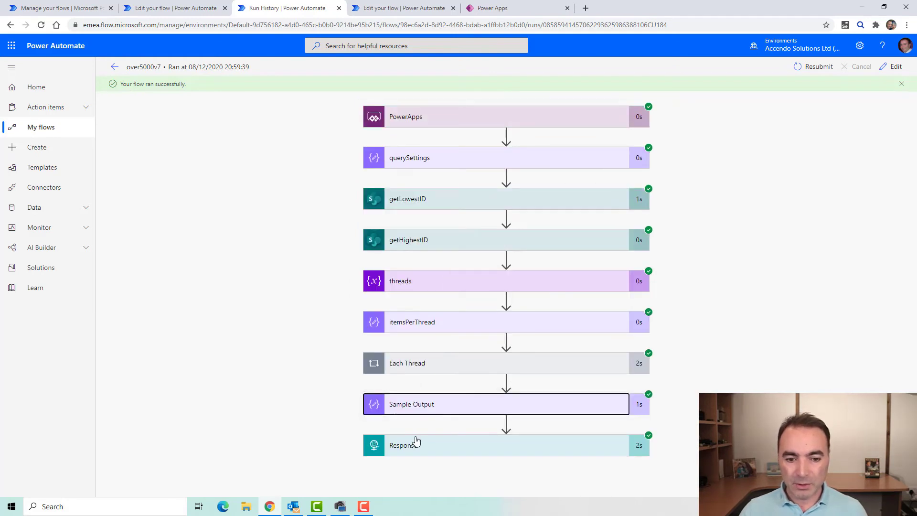
pyautogui.click(416, 442)
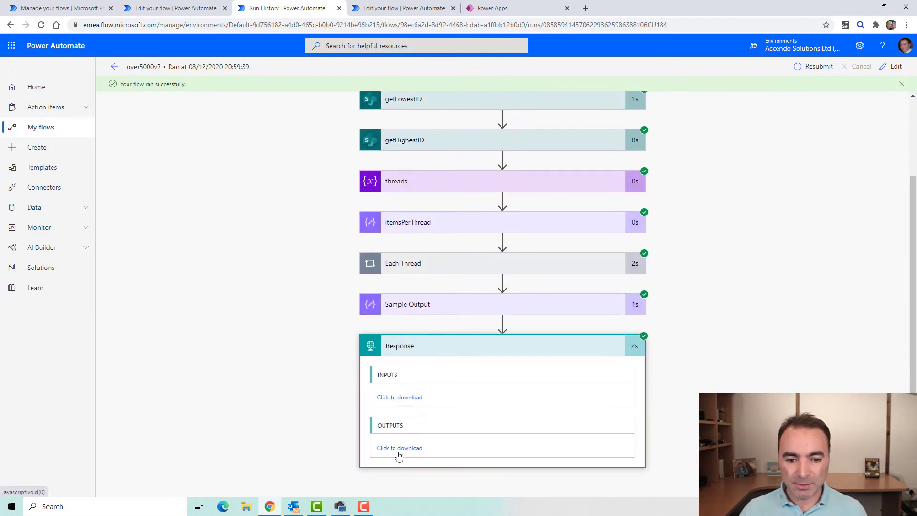
pyautogui.click(892, 67)
# - Regenerate the Response body schema from the pasted sample JSON output
pyautogui.click(505, 423)
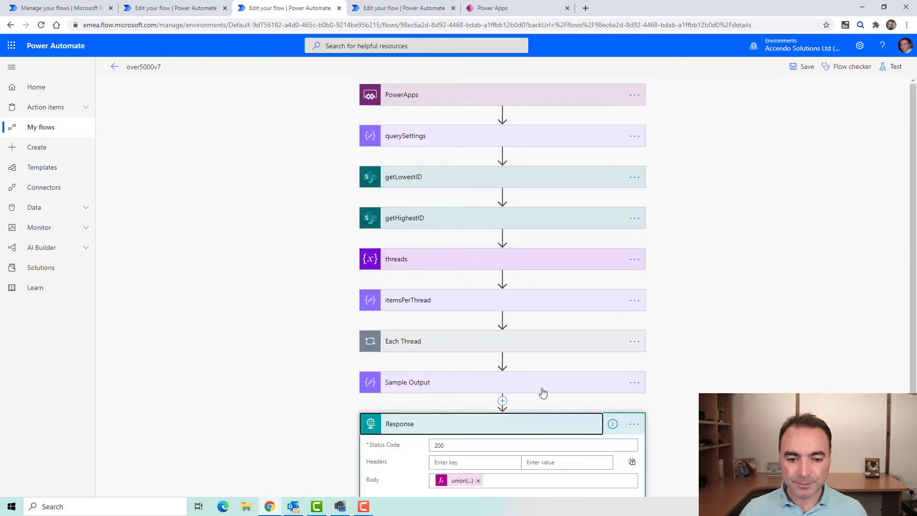
pyautogui.click(434, 439)
pyautogui.click(473, 415)
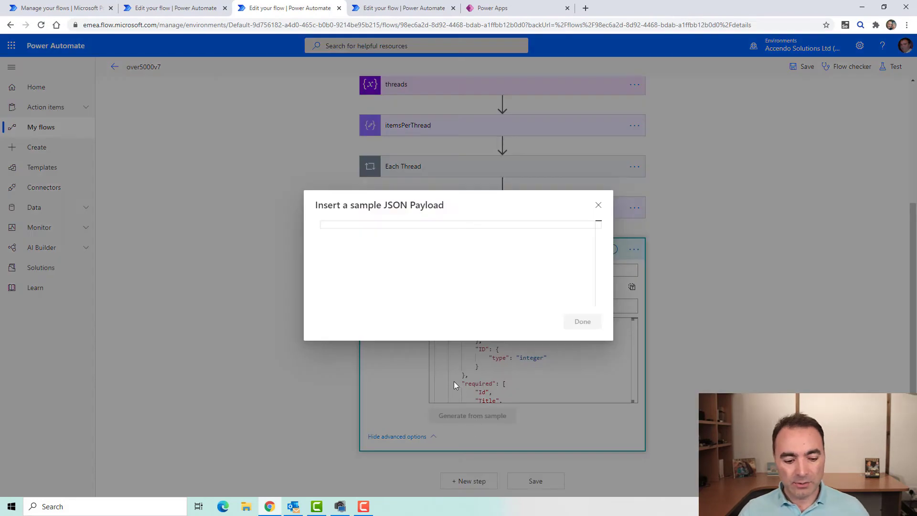
pyautogui.hotkey('ctrl', 'v')
pyautogui.click(583, 331)
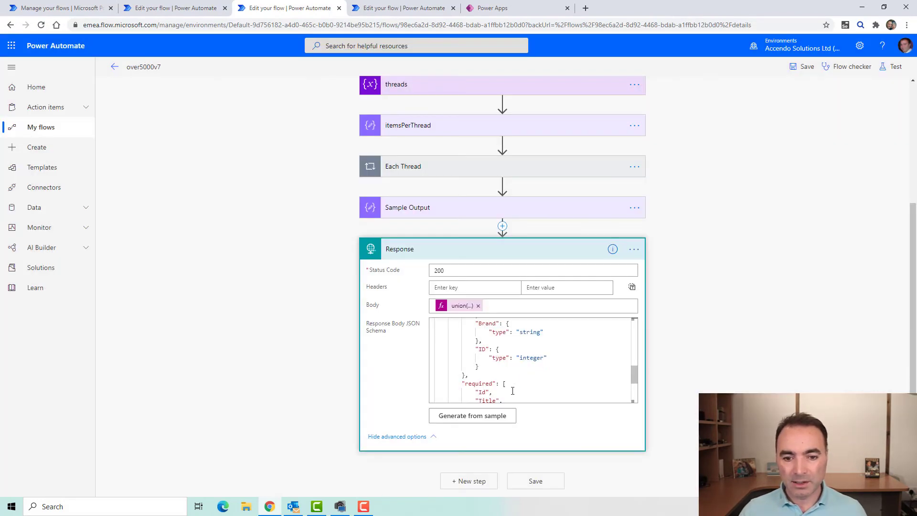
# - Open the Response union expression for editing and bring up the Windows Run prompt
pyautogui.click(462, 307)
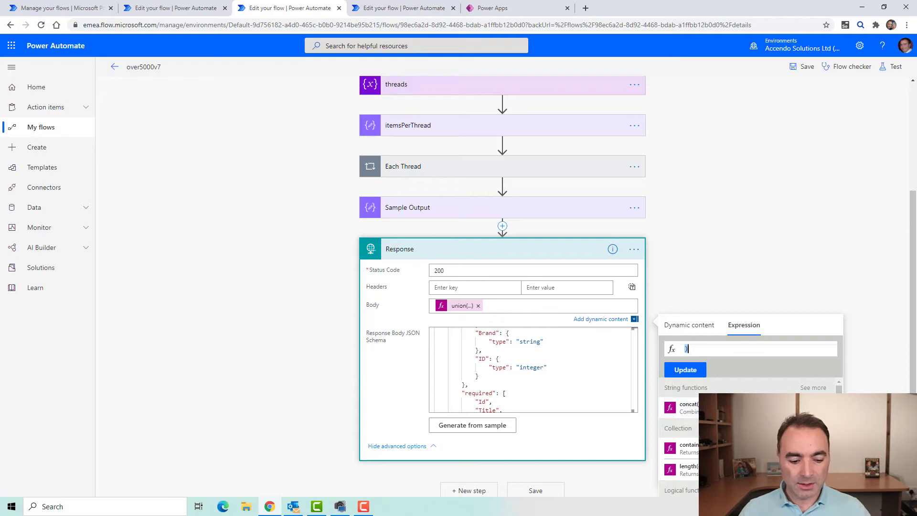
pyautogui.press('super+t')
pyautogui.press('super+r')
# - Paste the union expression into Notepad and highlight each of its four querySharepoint outputs lines
pyautogui.write('notepad')
pyautogui.press('Return')
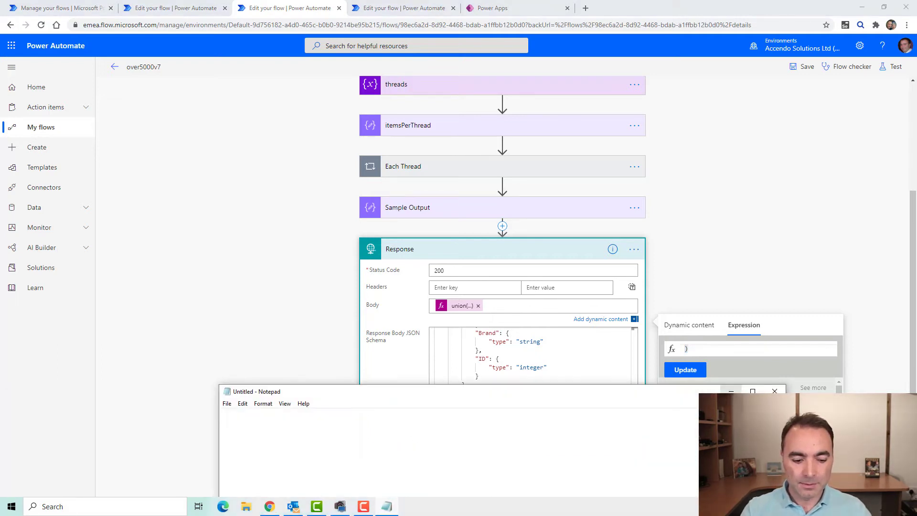
pyautogui.write("union( outputs('querySharepoint')[0]['body']['value'], outputs('querySharepoint')[1]['body']['value'], outputs('querySharepoint')[2]['body']['value'], outputs('querySharepoint')[3]['body']['value'] )")
pyautogui.moveTo(544, 397); pyautogui.dragTo(533, 311)
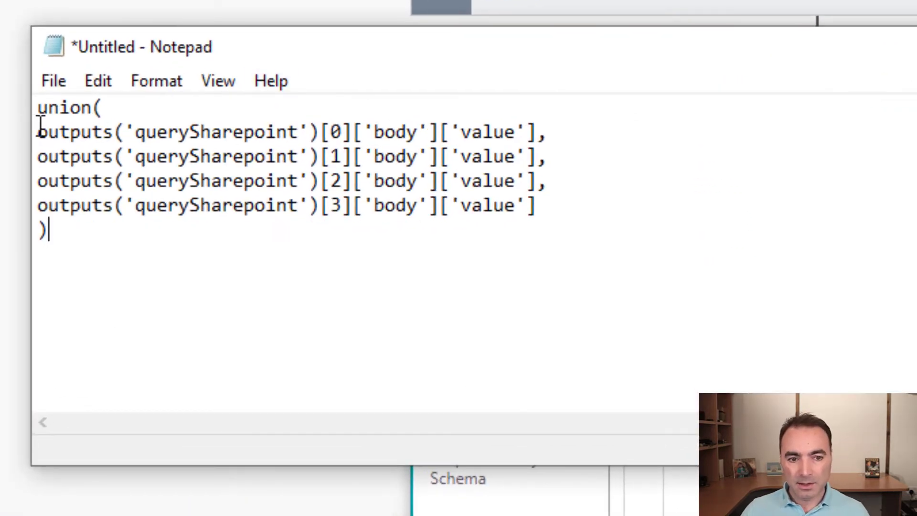
pyautogui.moveTo(39, 129); pyautogui.dragTo(535, 132)
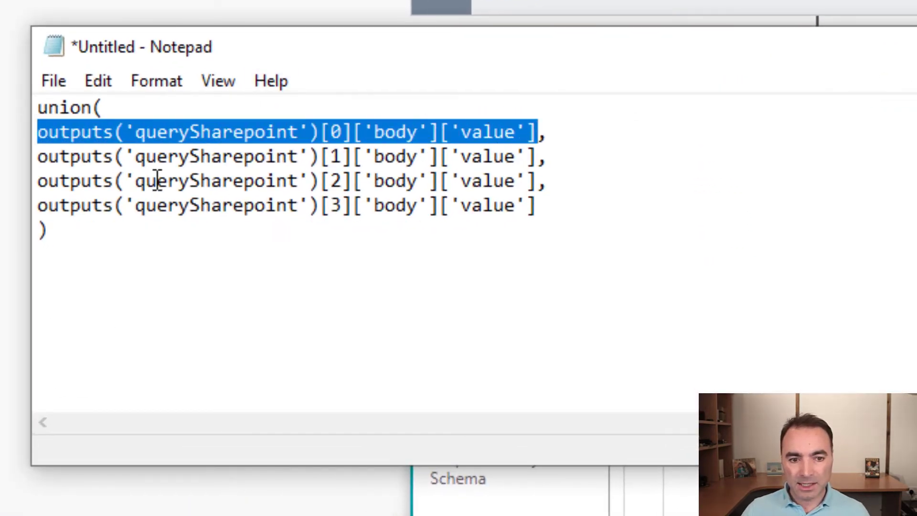
pyautogui.moveTo(38, 156); pyautogui.dragTo(539, 156)
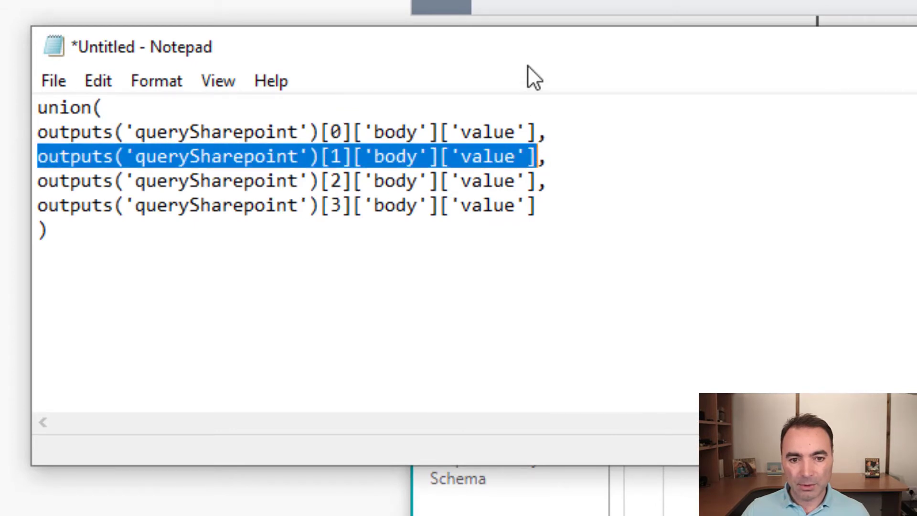
pyautogui.moveTo(46, 188); pyautogui.dragTo(538, 184)
pyautogui.moveTo(39, 206); pyautogui.dragTo(540, 205)
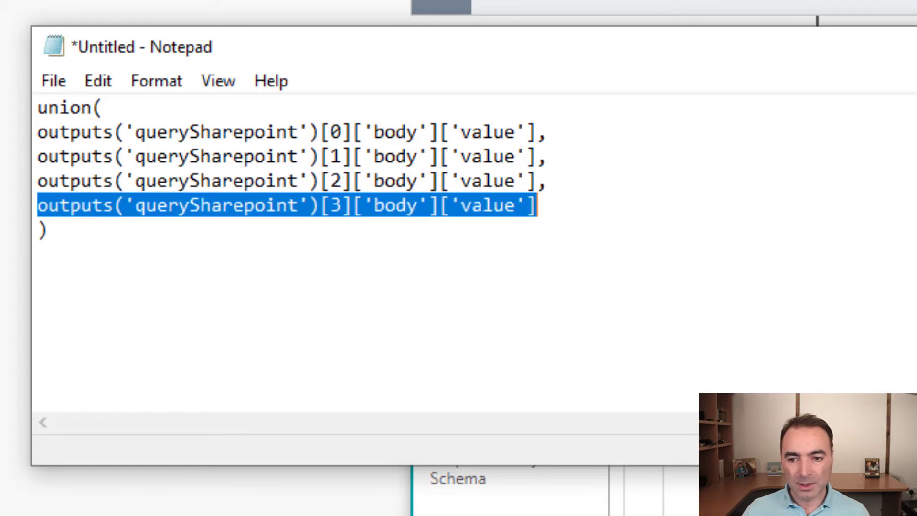
# - Close Notepad without saving, collapse the Response step, and switch to Power Apps
pyautogui.hotkey('alt', 'F4')
pyautogui.click(738, 233)
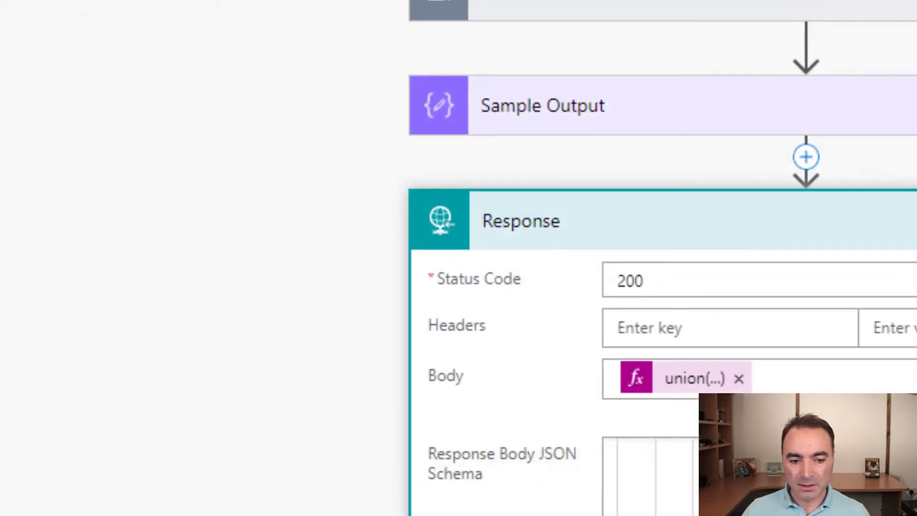
pyautogui.click(292, 485)
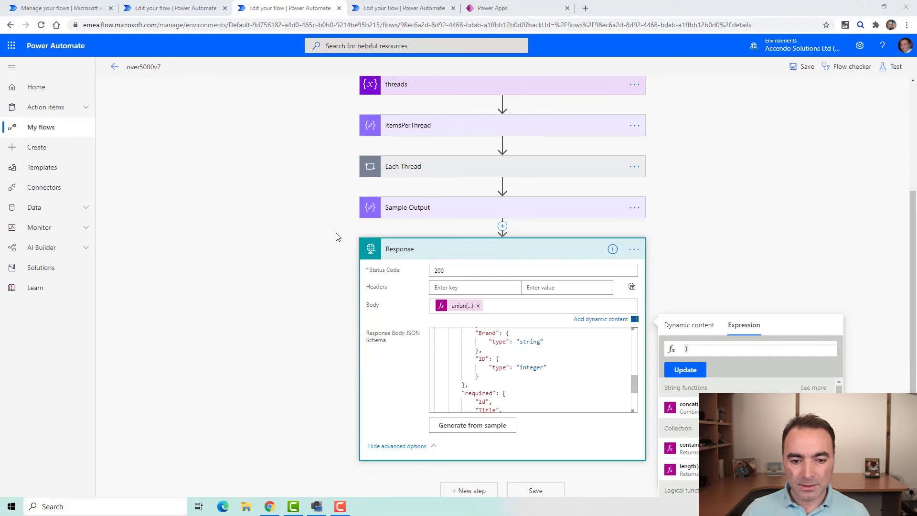
pyautogui.click(436, 249)
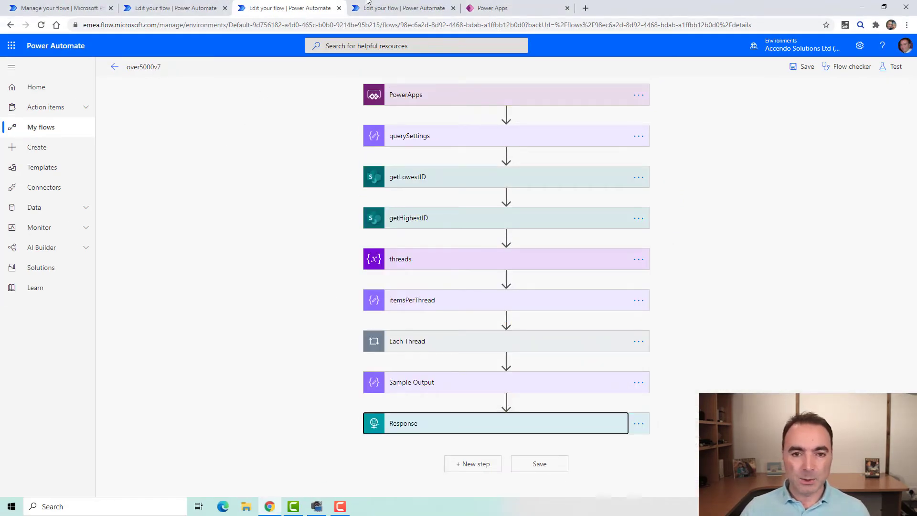
pyautogui.click(492, 8)
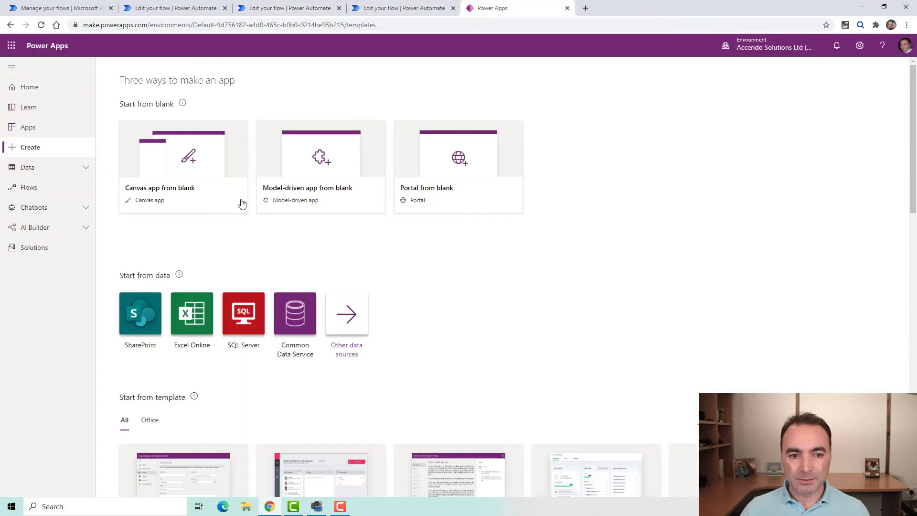
# - Create a blank tablet-format canvas app named '5000 item Test'
pyautogui.click(160, 171)
pyautogui.click(496, 187)
pyautogui.write('5000 item Test')
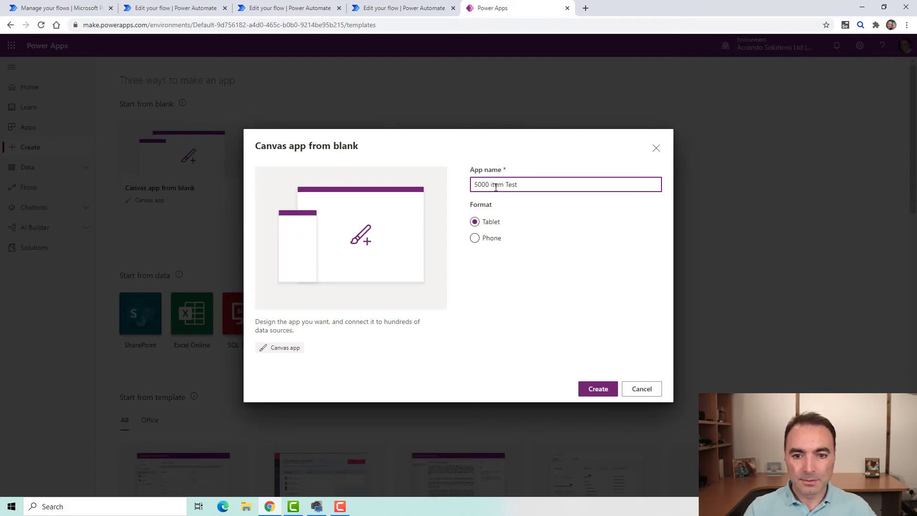
pyautogui.click(599, 390)
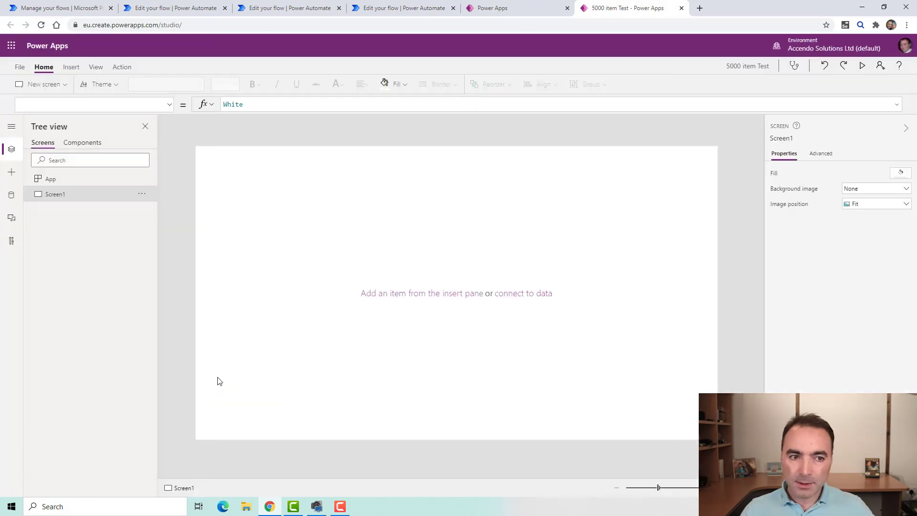
# - Add a button at the bottom centre of Screen1 and attach the over5000v7 flow to it
pyautogui.click(71, 67)
pyautogui.click(138, 84)
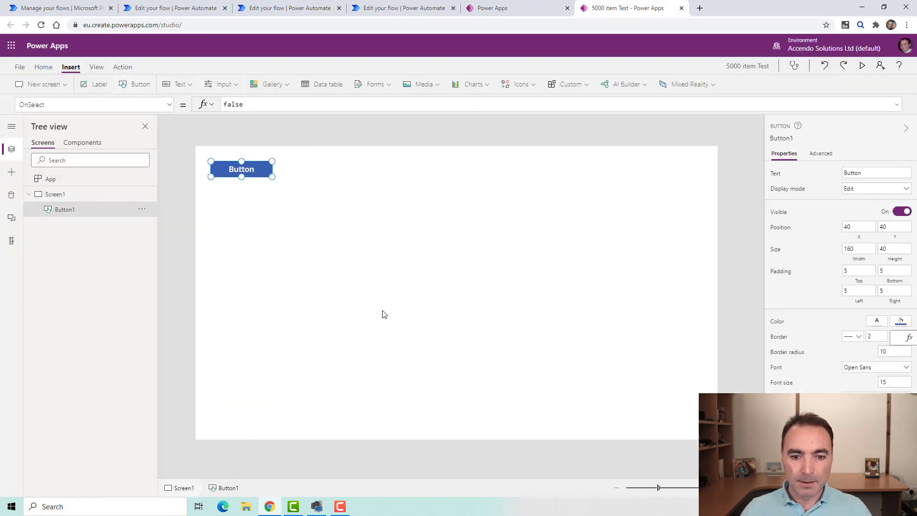
pyautogui.moveTo(257, 172); pyautogui.dragTo(476, 413)
pyautogui.click(123, 67)
pyautogui.click(262, 85)
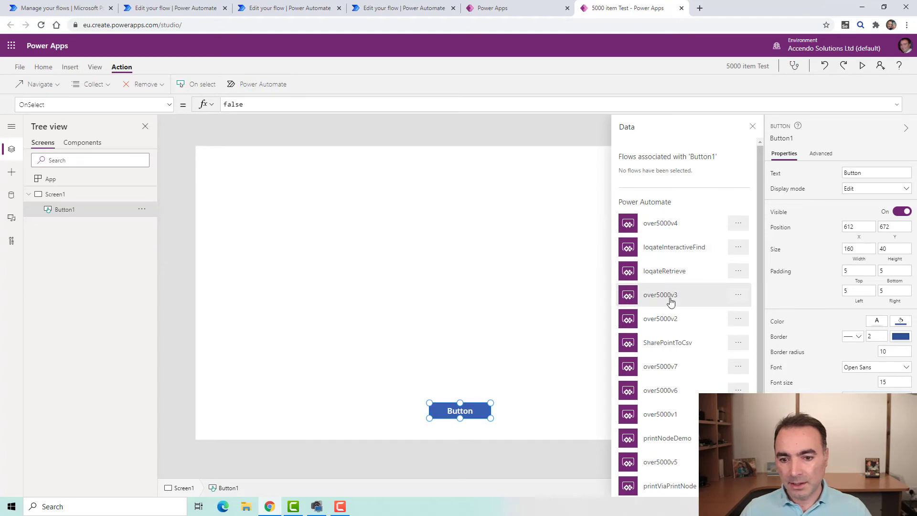
pyautogui.click(661, 368)
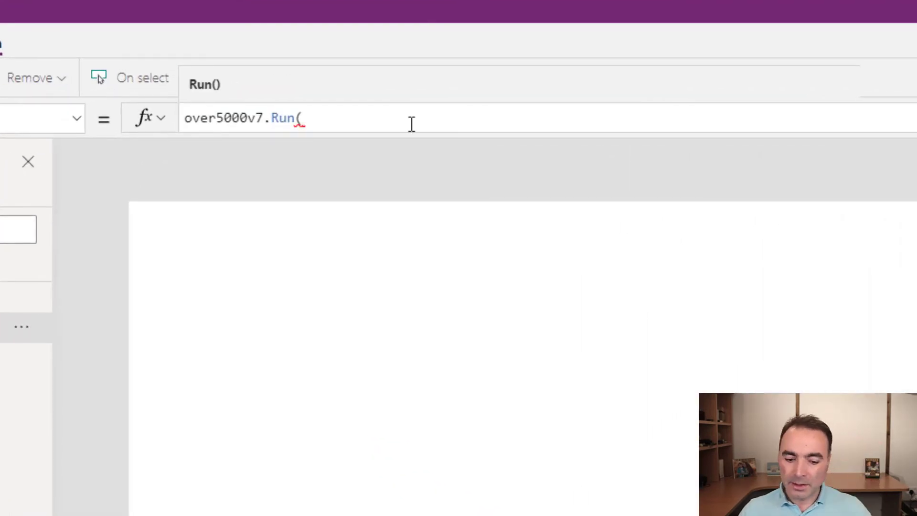
# - Close the over5000v7.Run() call and enlarge the OnSelect formula bar
pyautogui.write(')')
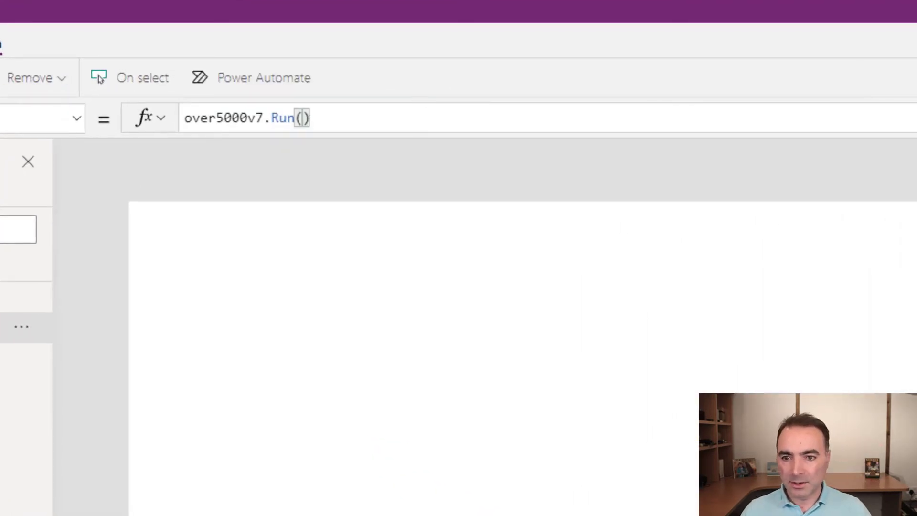
pyautogui.moveTo(485, 137); pyautogui.dragTo(485, 207)
pyautogui.click(364, 116)
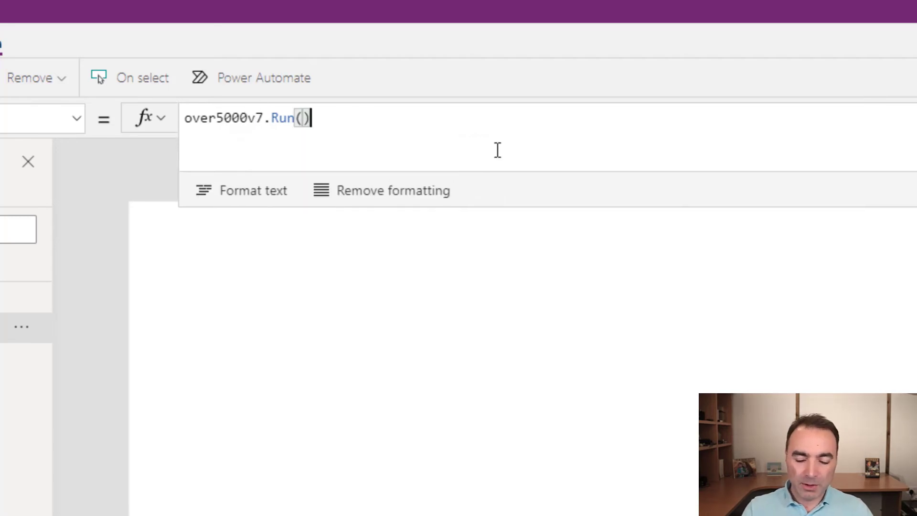
pyautogui.press('Home')
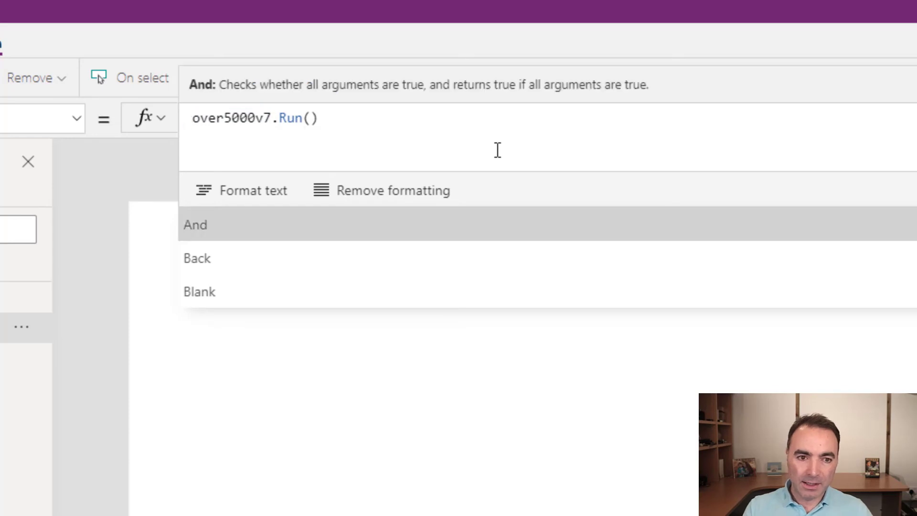
pyautogui.click(637, 122)
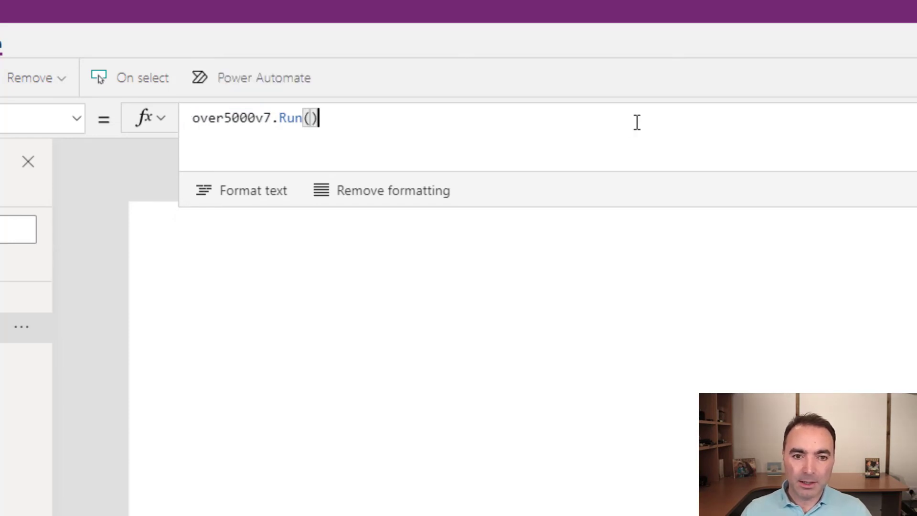
pyautogui.press('Home')
# - Wrap the call as ClearCollect(sampleData, over5000v7.Run()) in the button's OnSelect
pyautogui.write('clear')
pyautogui.press('Down')
pyautogui.press('Tab')
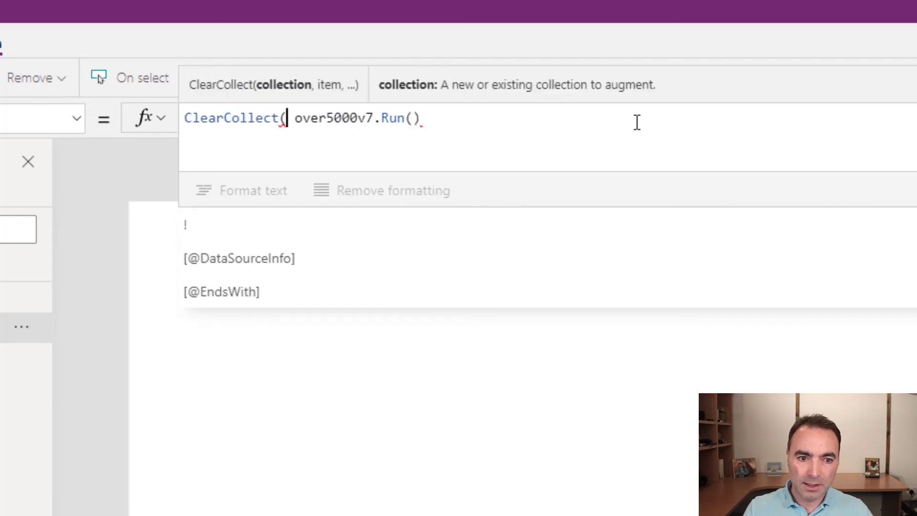
pyautogui.write('sampleData')
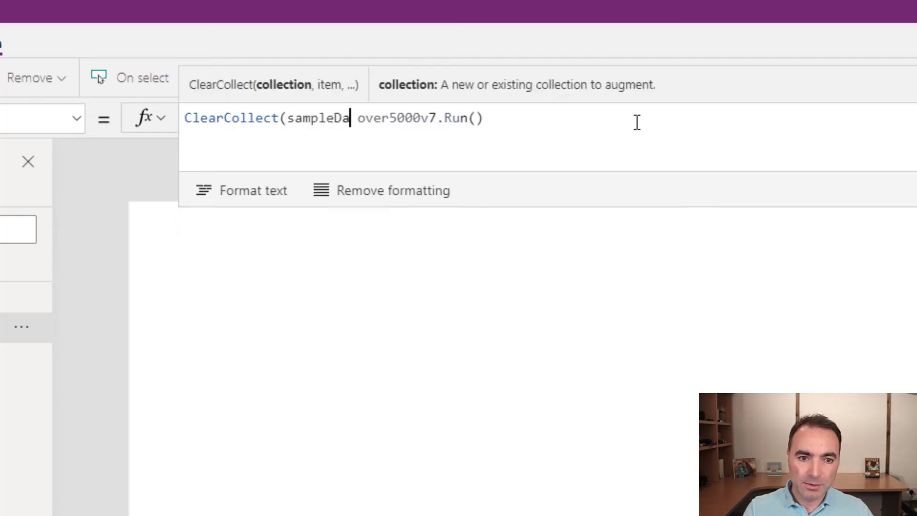
pyautogui.write(',')
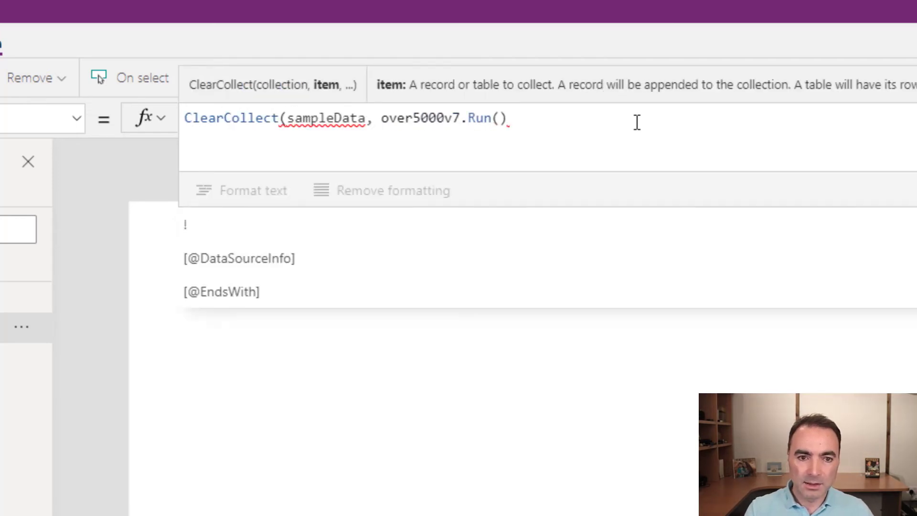
pyautogui.press('End')
pyautogui.write(')')
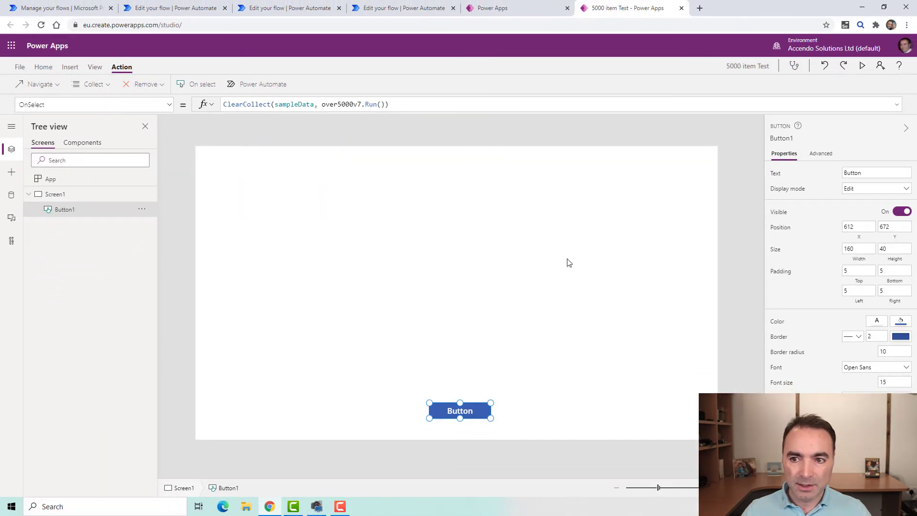
pyautogui.click(450, 372)
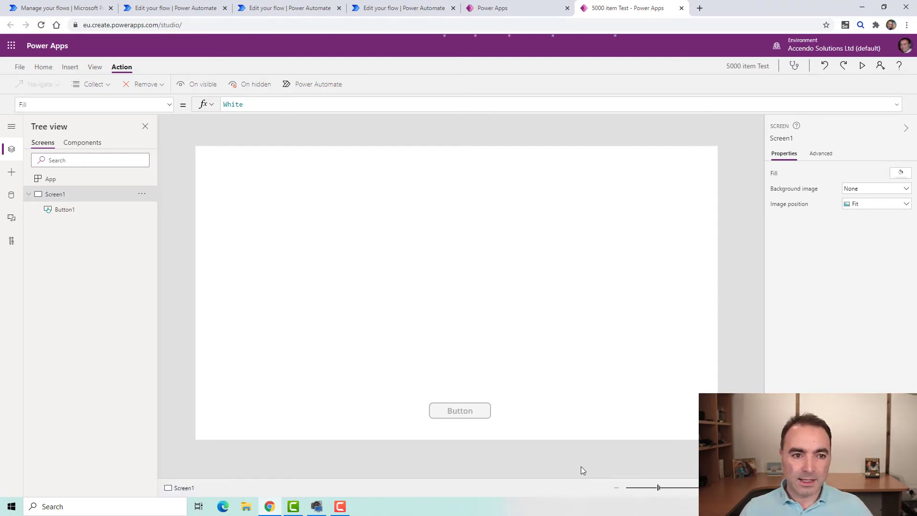
pyautogui.click(97, 68)
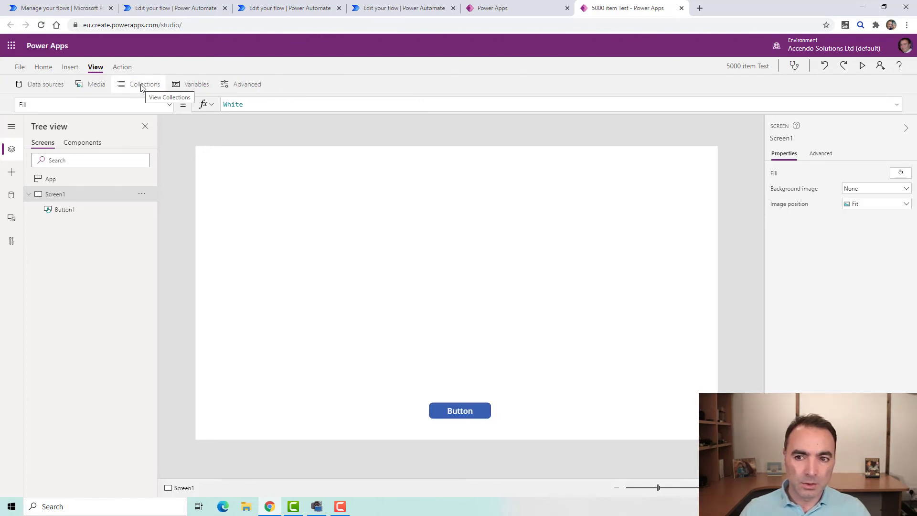
pyautogui.click(142, 86)
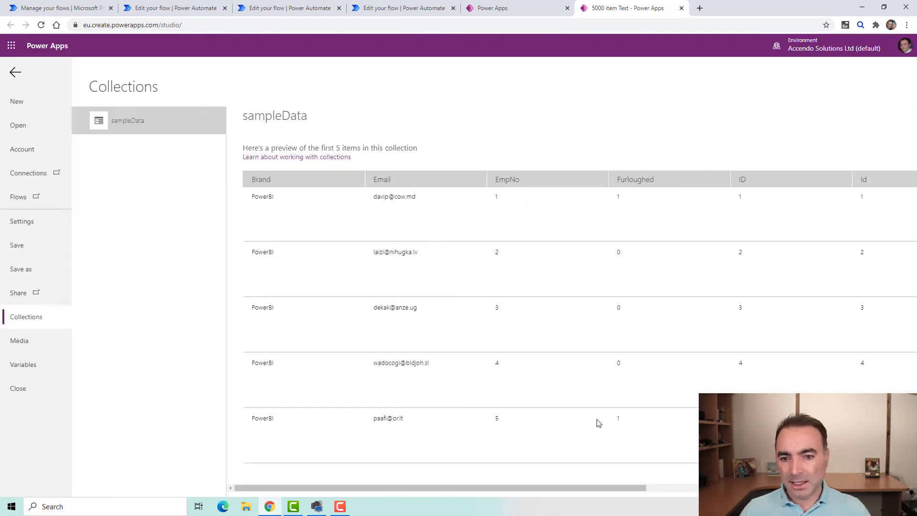
pyautogui.moveTo(585, 487); pyautogui.dragTo(213, 307)
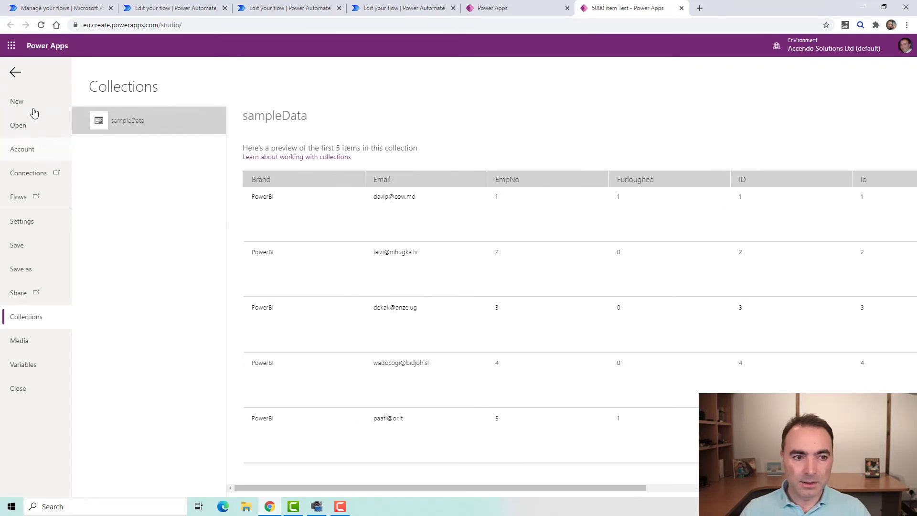
pyautogui.click(15, 72)
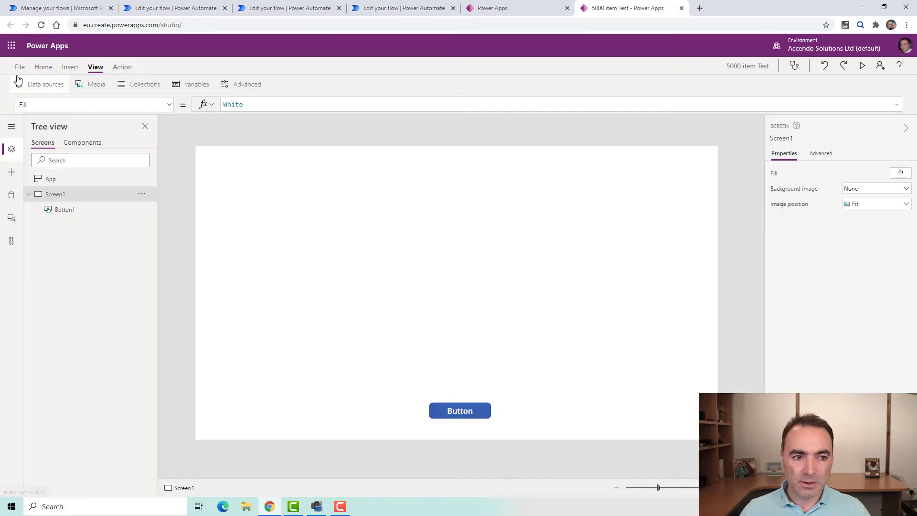
# - Insert a data table bound to sampleData and widen it
pyautogui.click(70, 68)
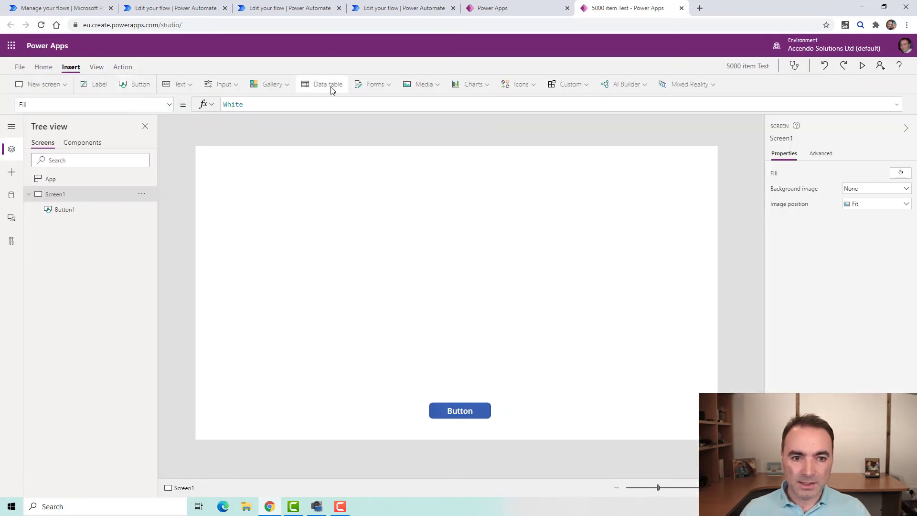
pyautogui.click(331, 86)
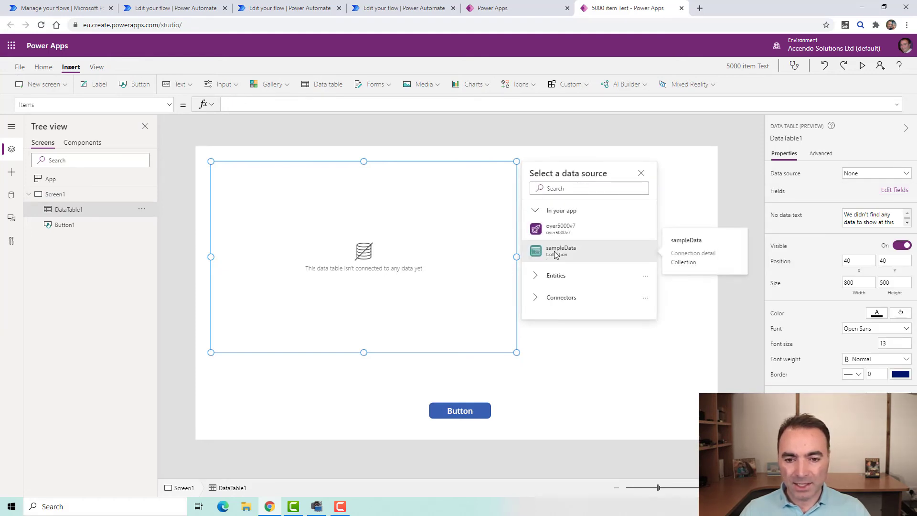
pyautogui.click(556, 253)
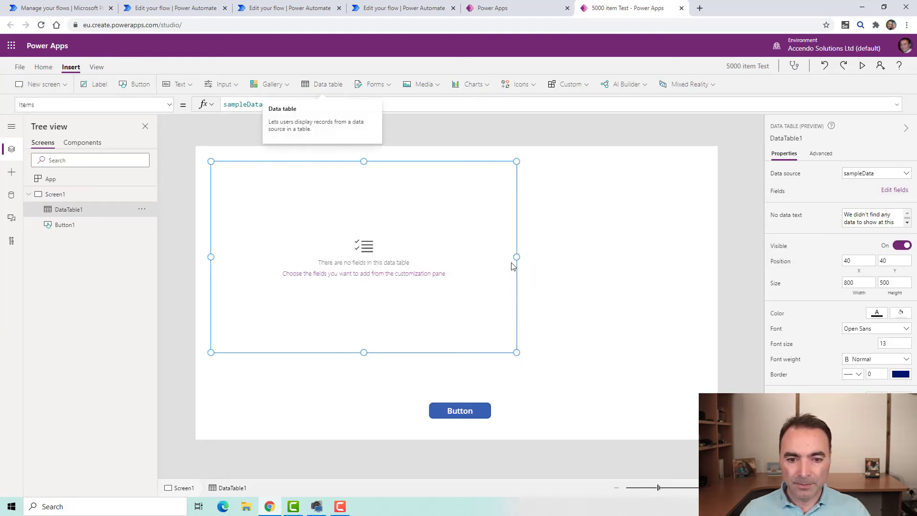
pyautogui.moveTo(518, 257); pyautogui.dragTo(607, 256)
# - Add the ID, Title, Last, Email and Telephone fields, widen the table, and preview the app
pyautogui.click(894, 190)
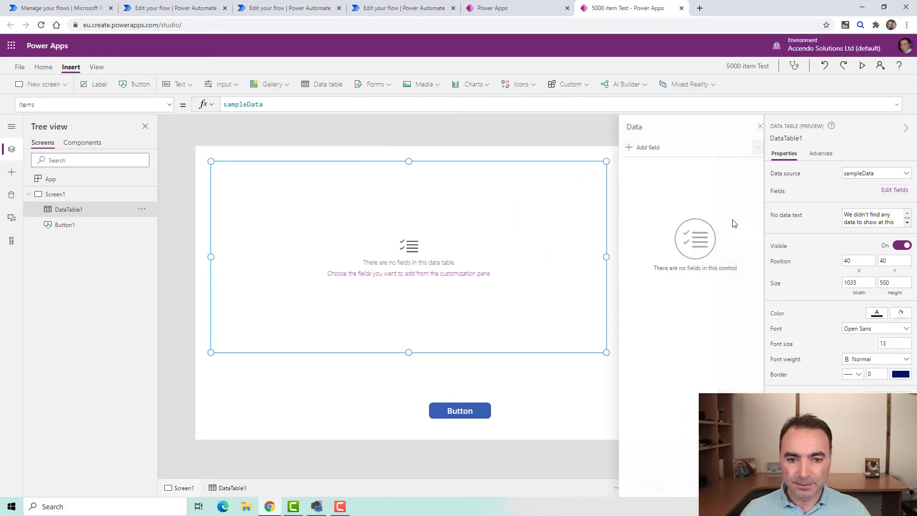
pyautogui.click(622, 151)
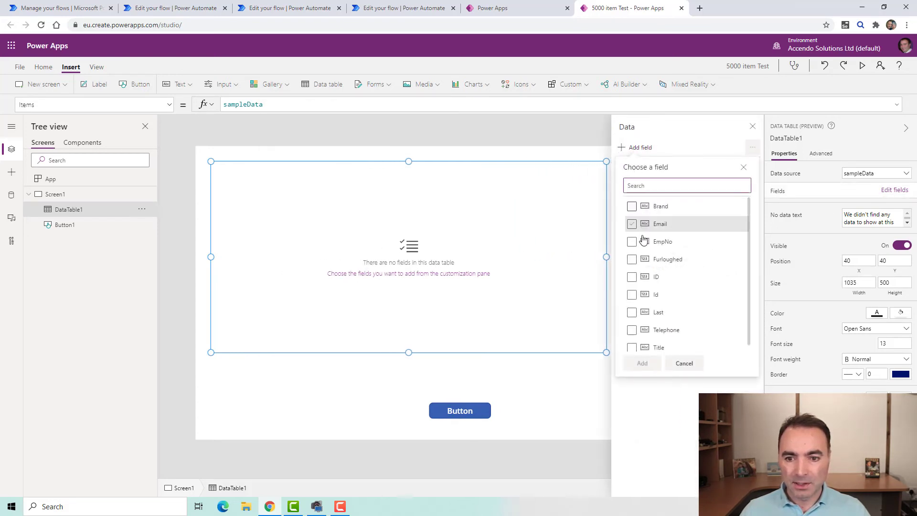
pyautogui.click(633, 278)
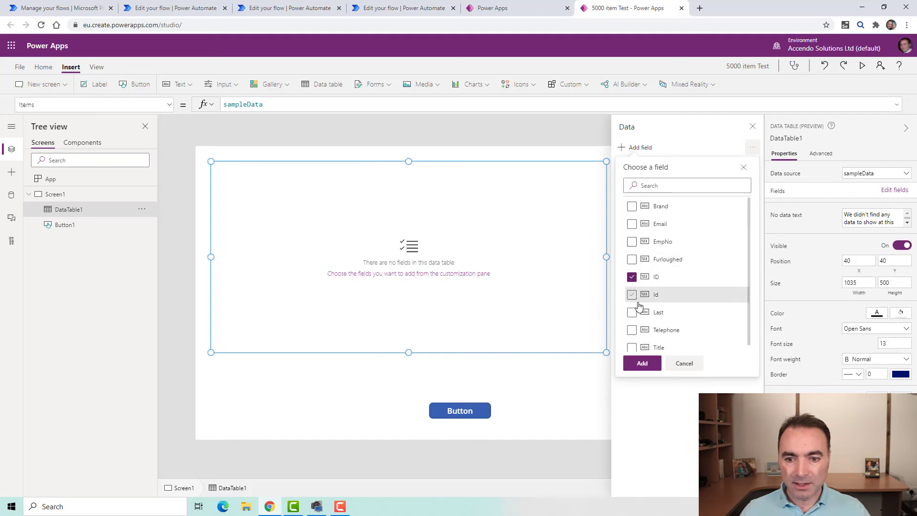
pyautogui.click(632, 347)
pyautogui.click(632, 312)
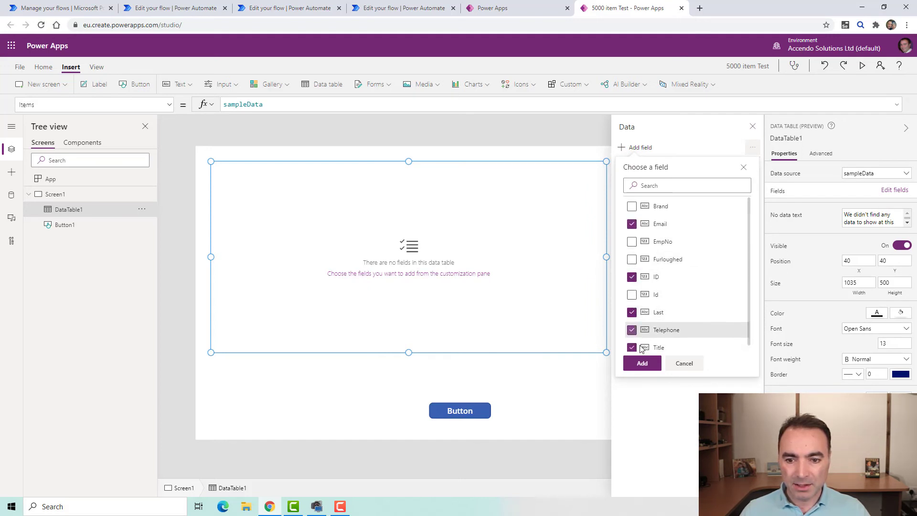
pyautogui.click(642, 363)
pyautogui.click(752, 127)
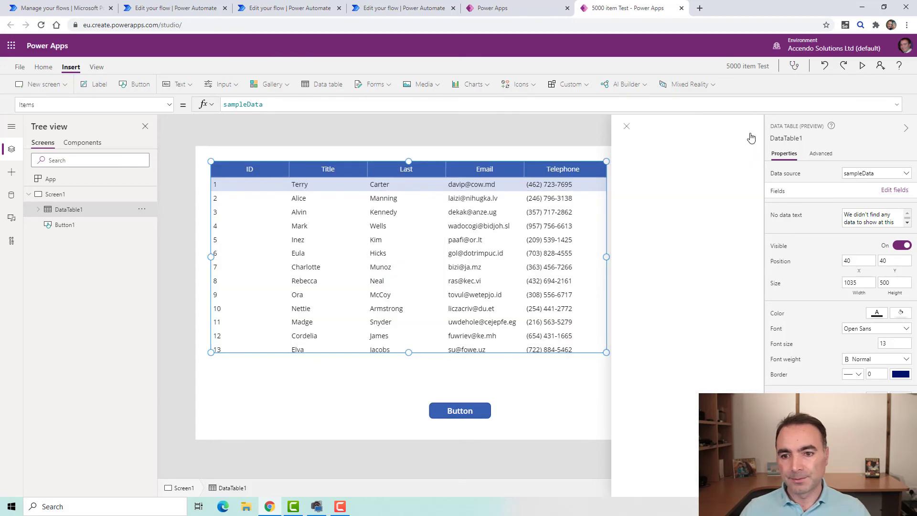
pyautogui.moveTo(606, 259); pyautogui.dragTo(702, 258)
pyautogui.click(862, 67)
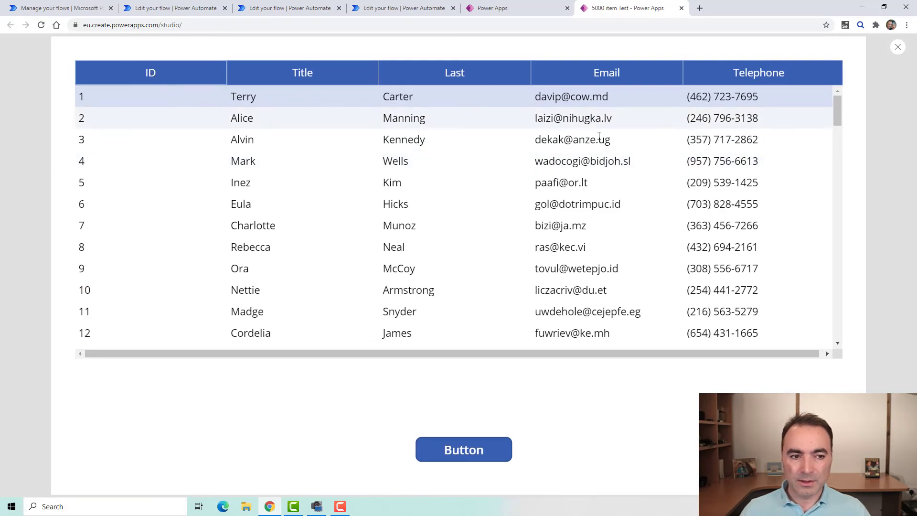
# - Exit preview and select the data table's Items property for editing
pyautogui.press('Escape')
pyautogui.click(372, 337)
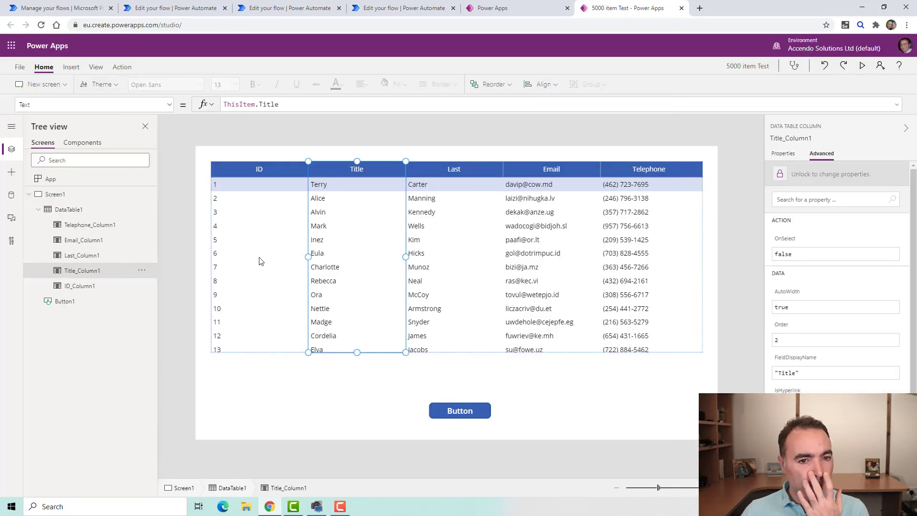
pyautogui.click(71, 210)
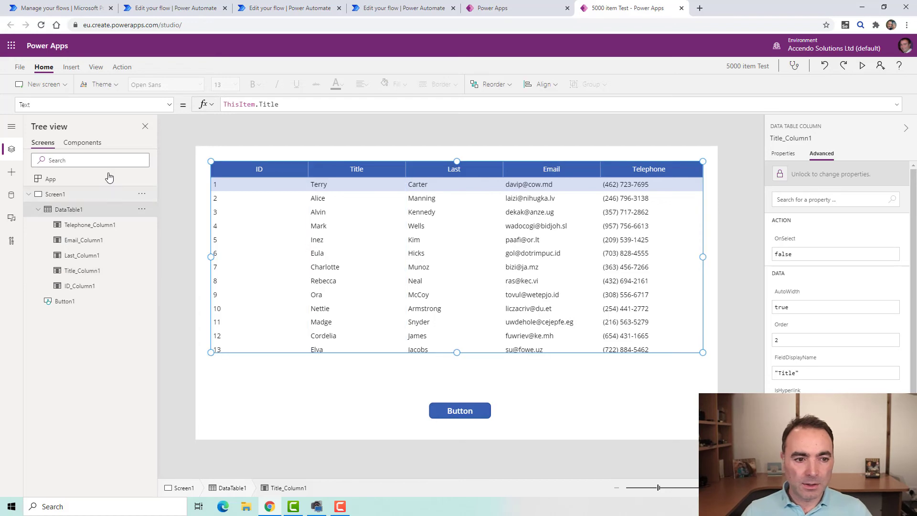
pyautogui.click(167, 106)
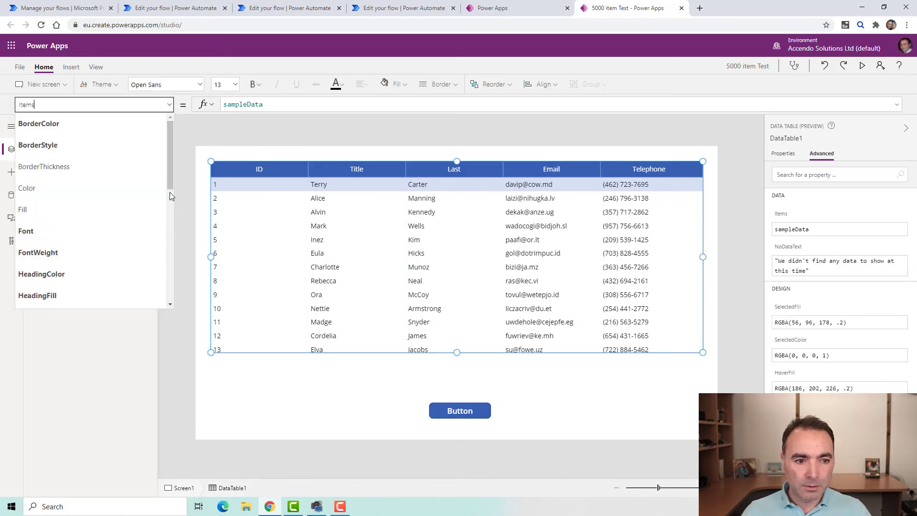
pyautogui.moveTo(168, 185); pyautogui.dragTo(170, 234)
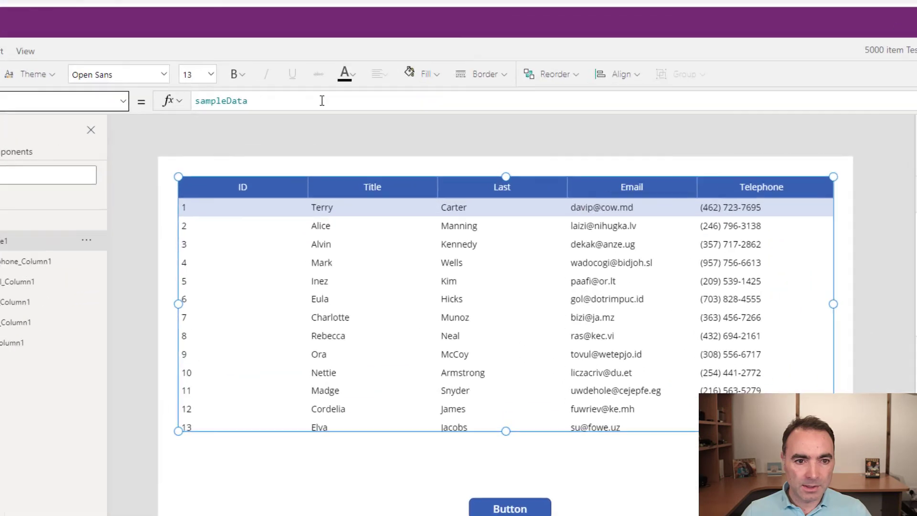
pyautogui.click(319, 104)
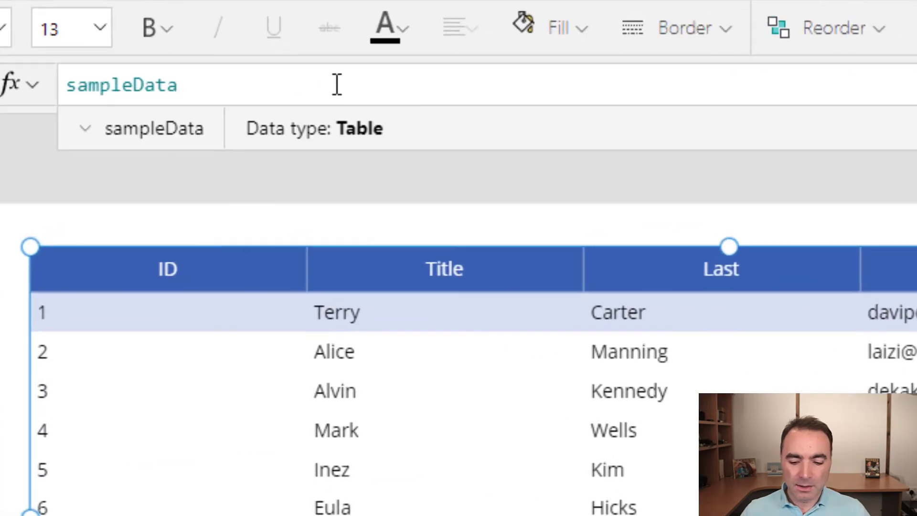
# - Set the table's Items formula to Sort(sampleData, ID, Descending)
pyautogui.press('Home')
pyautogui.write('dort')
pyautogui.press('BackSpace')
pyautogui.press('BackSpace')
pyautogui.press('BackSpace')
pyautogui.press('BackSpace')
pyautogui.write('sort(')
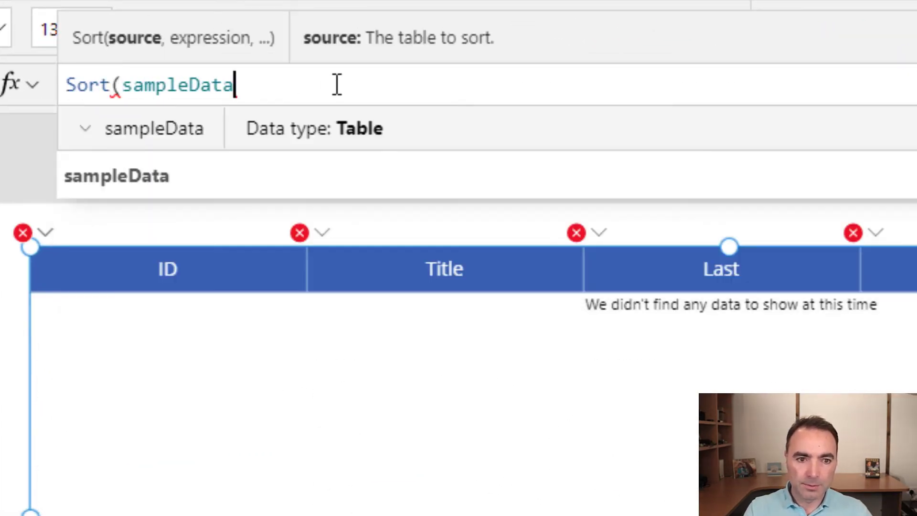
pyautogui.press('End')
pyautogui.write(', ID')
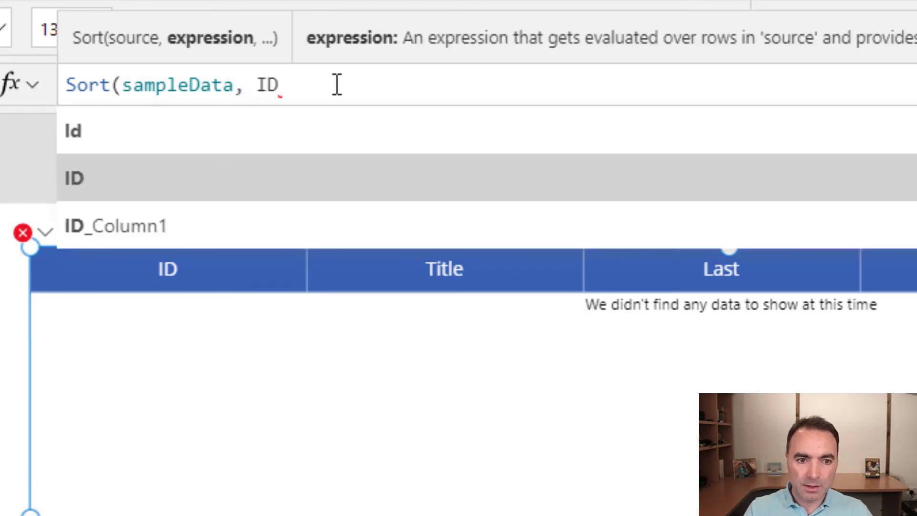
pyautogui.write(', De')
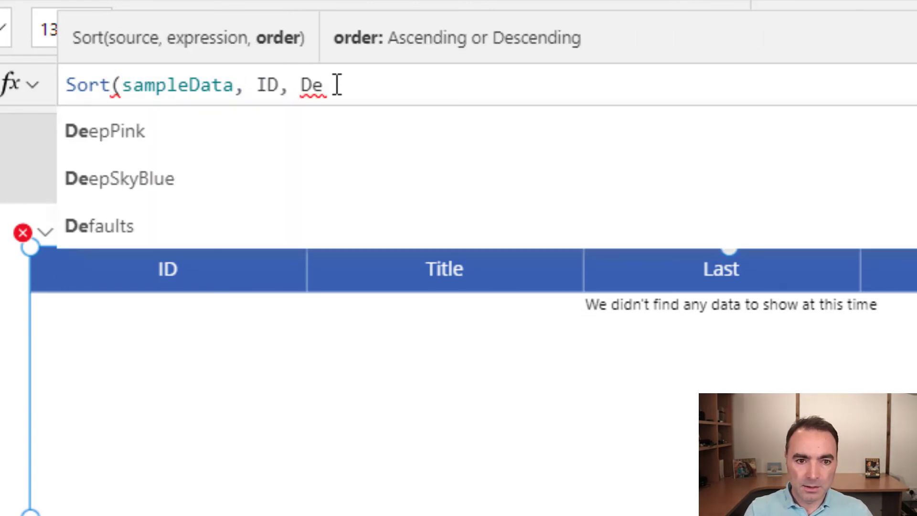
pyautogui.write('s')
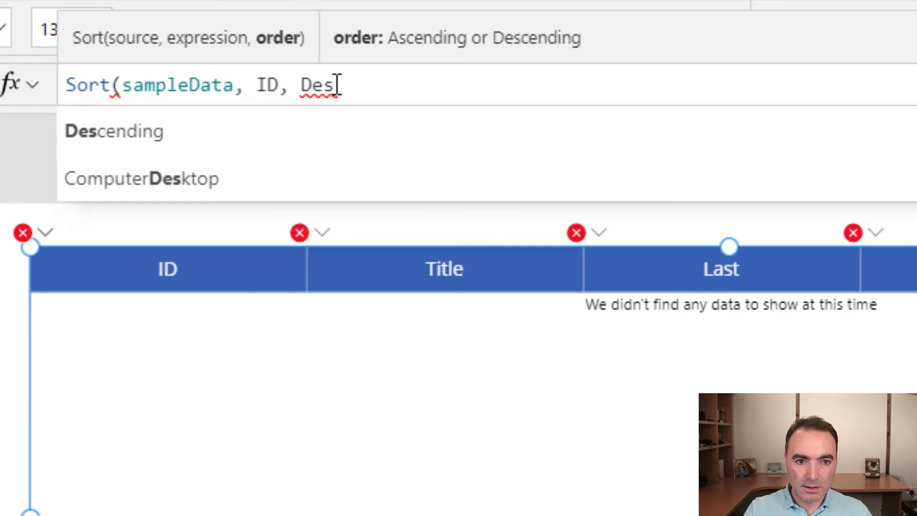
pyautogui.press('Tab')
pyautogui.write(')')
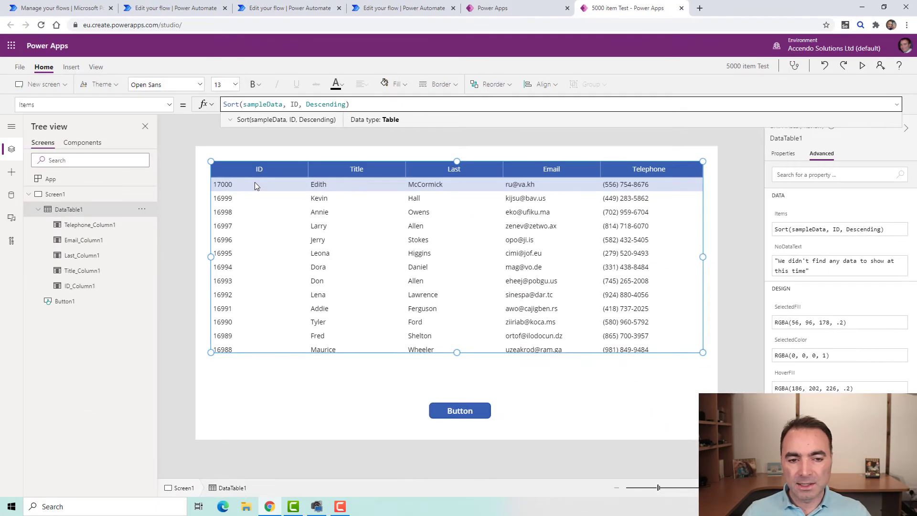
pyautogui.click(217, 229)
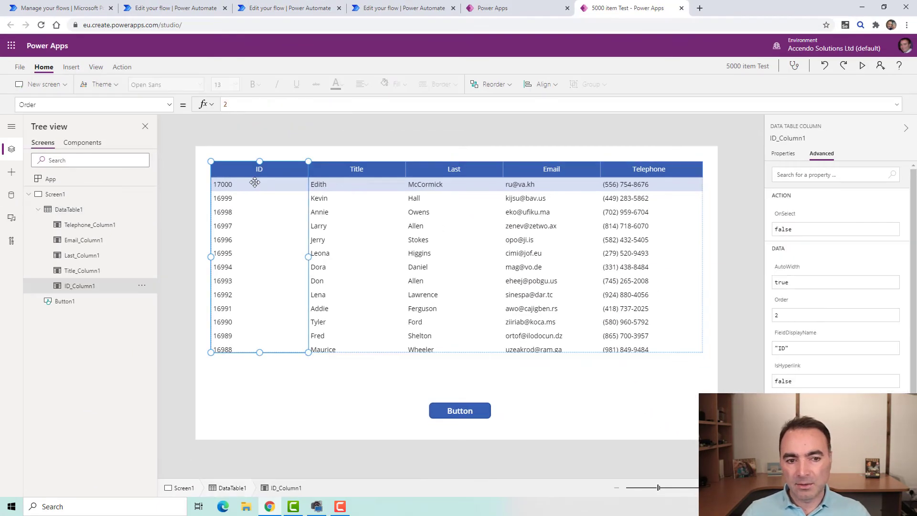
pyautogui.click(420, 164)
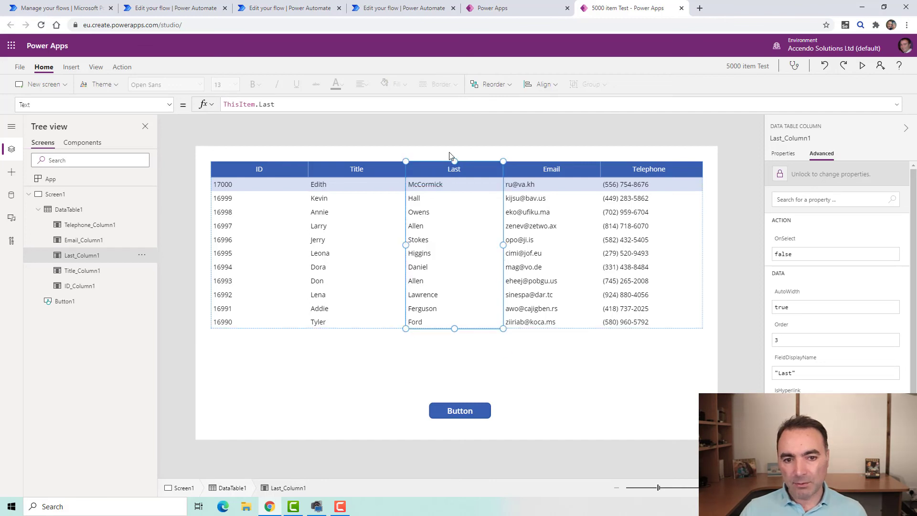
pyautogui.click(450, 156)
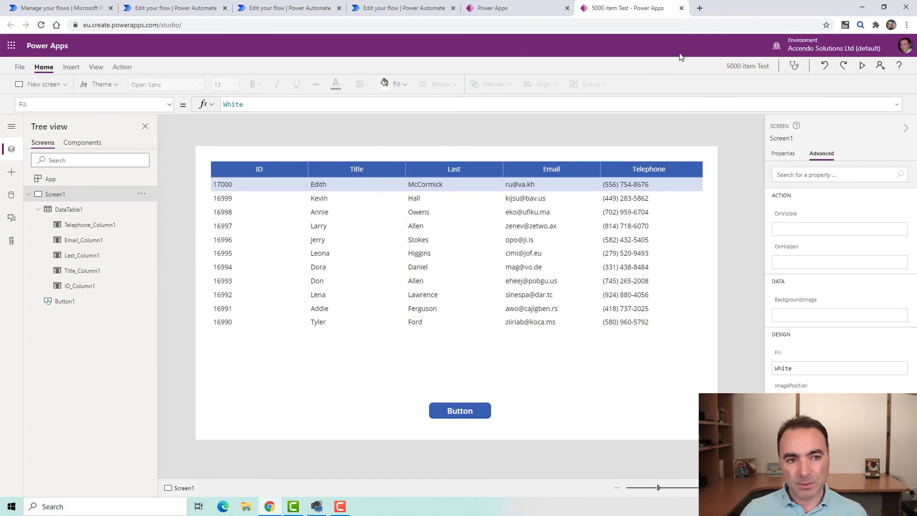
# - Minimize Chrome and open the local getOver5000ItemsSharePointHTTP page from the desktop
pyautogui.click(864, 6)
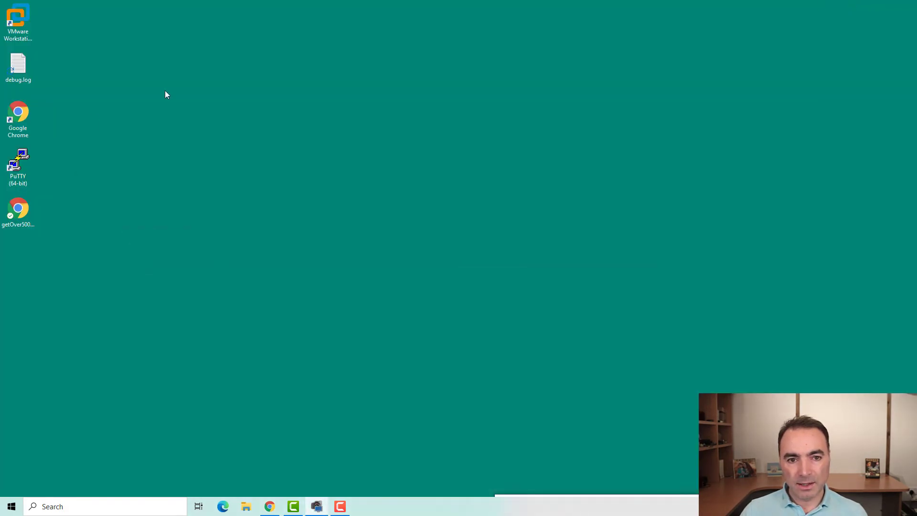
pyautogui.doubleClick(14, 203)
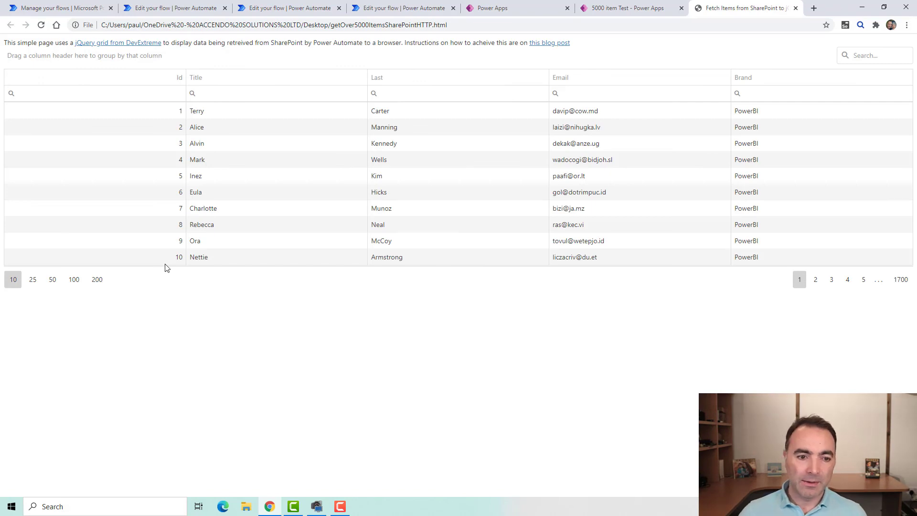
# - Try 50 and 25 rows per page, sort by Id descending, then return to 10 rows
pyautogui.click(53, 281)
pyautogui.scroll(-7, 174, 305)
pyautogui.scroll(-3, 74, 419)
pyautogui.click(27, 482)
pyautogui.scroll(5, 122, 365)
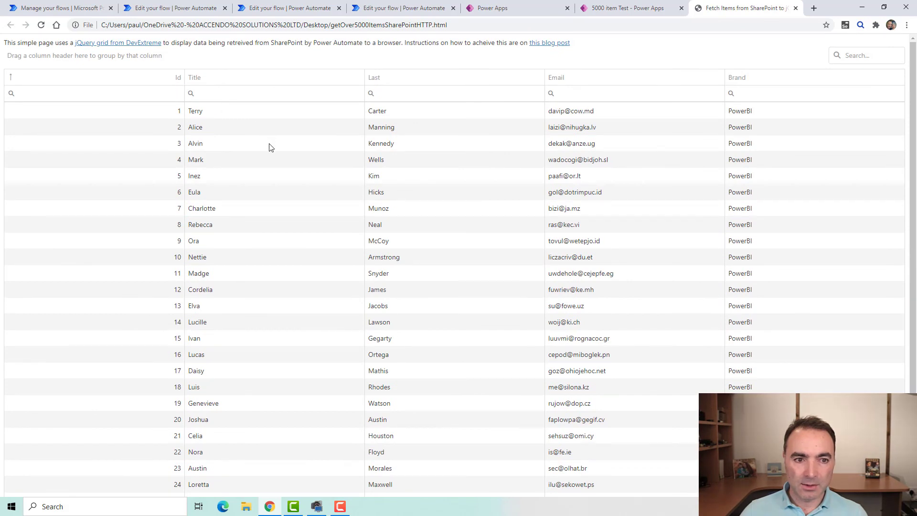
pyautogui.click(11, 80)
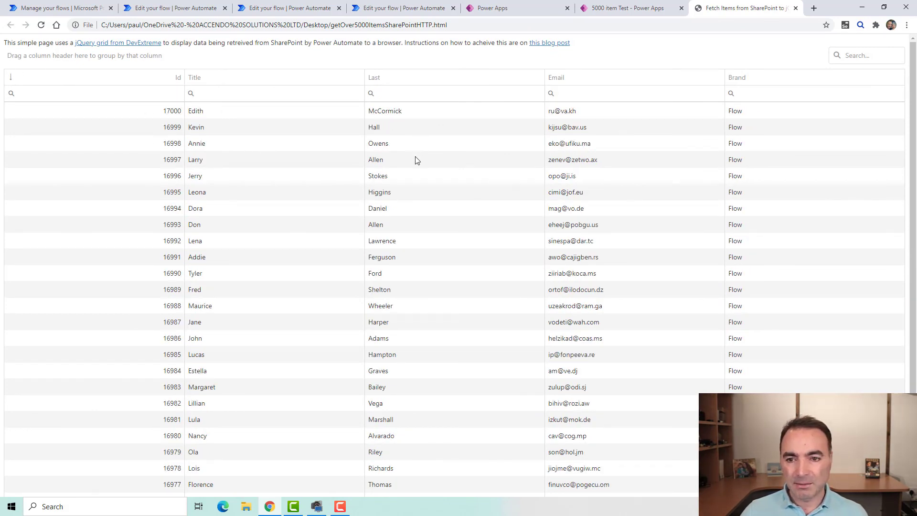
pyautogui.scroll(-1, 123, 437)
pyautogui.click(12, 481)
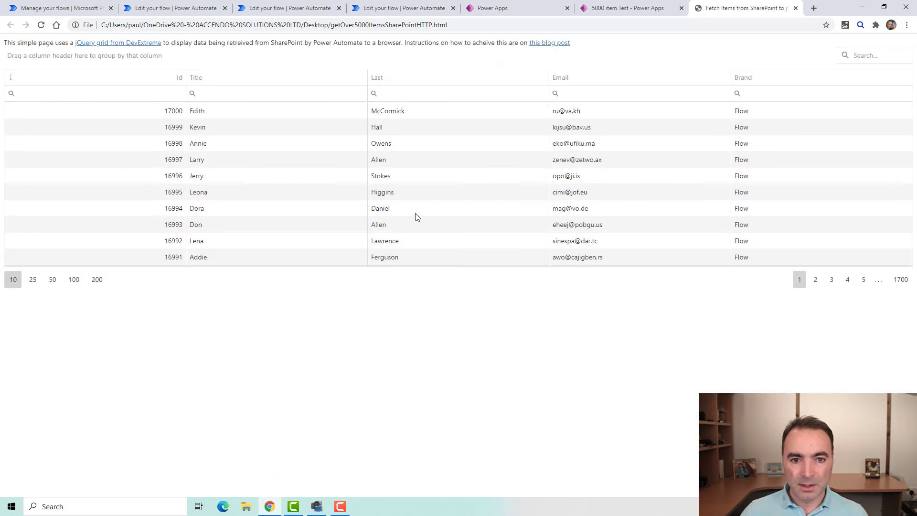
# - Group the grid by Brand, expand the Flow group, and filter on Title
pyautogui.click(601, 96)
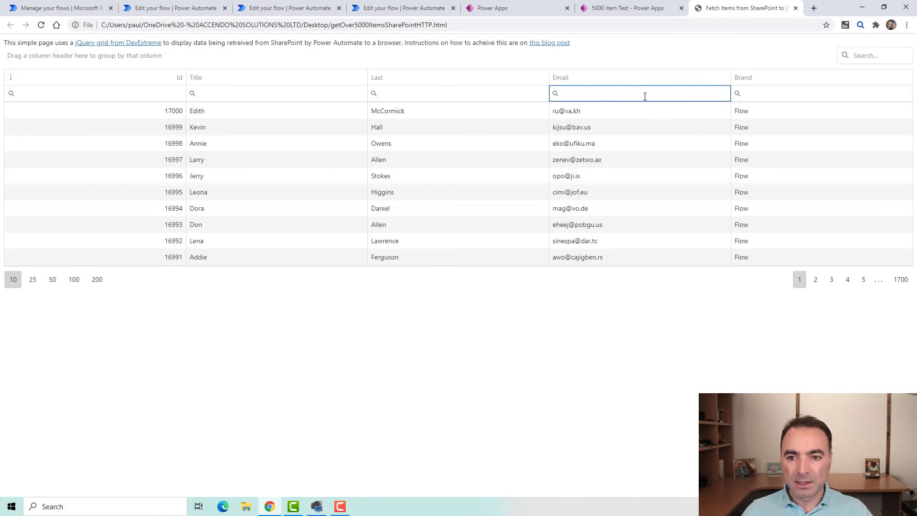
pyautogui.moveTo(762, 85); pyautogui.dragTo(53, 58)
pyautogui.click(11, 113)
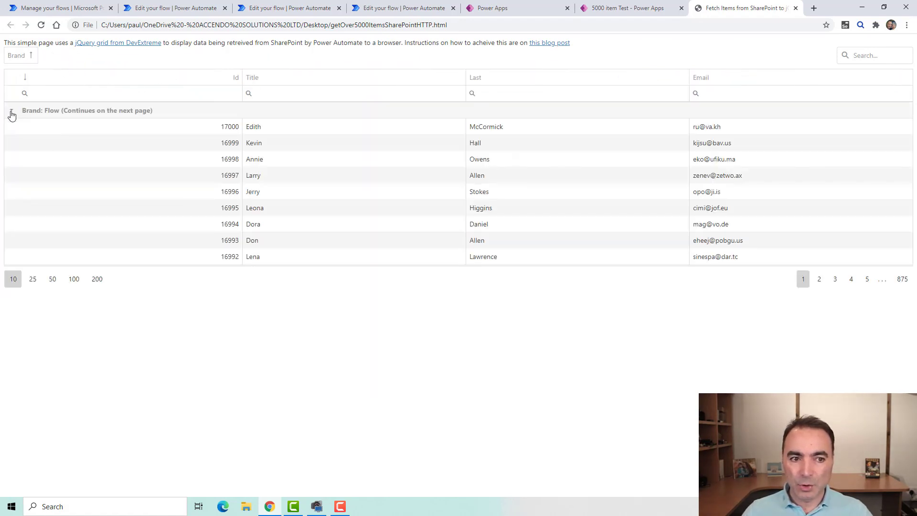
pyautogui.click(412, 96)
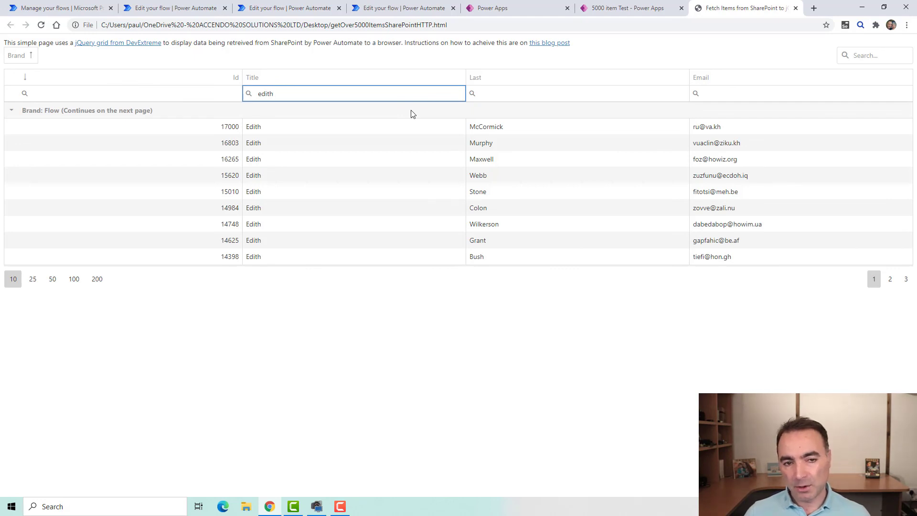
# - Switch to the browser tab showing the over5000v7-HTTP flow in Power Automate
pyautogui.click(378, 15)
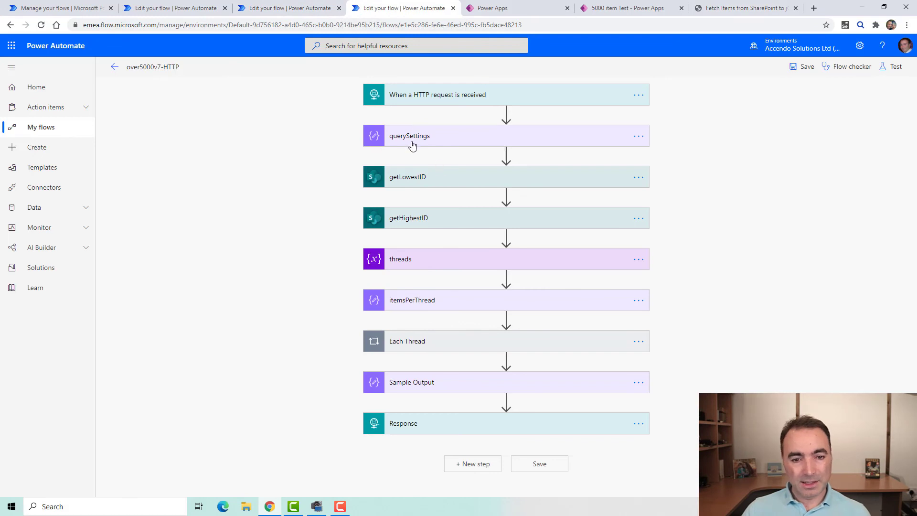